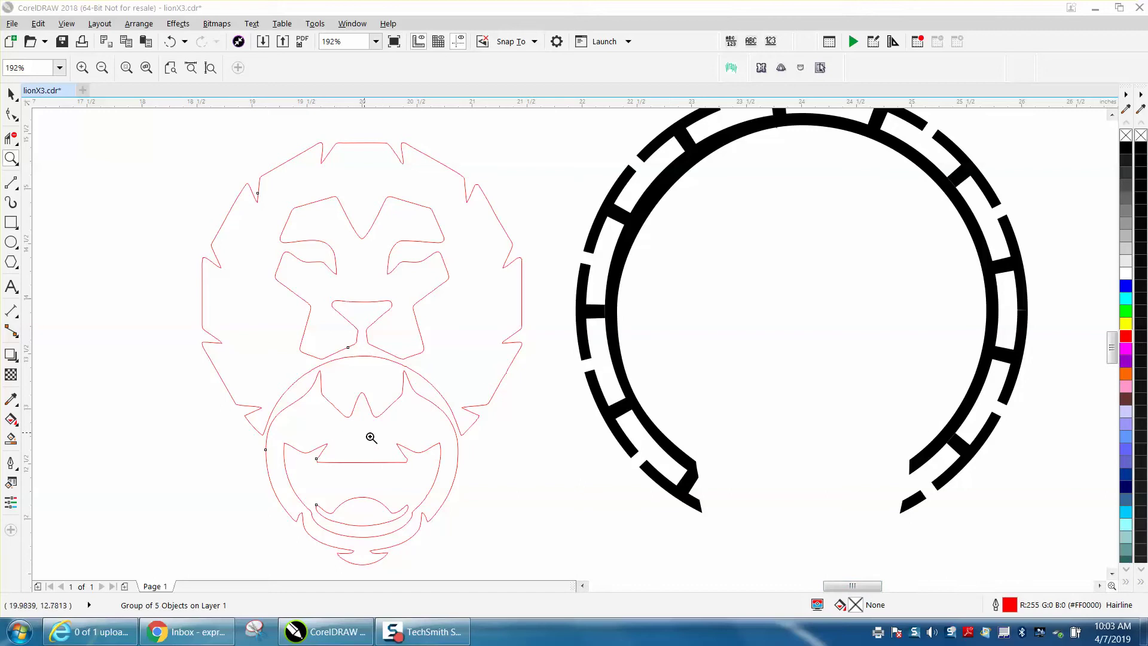
# Step: Zoom in closely on the left corner of the lion's mouth
pyautogui.moveTo(303, 438); pyautogui.dragTo(438, 488)
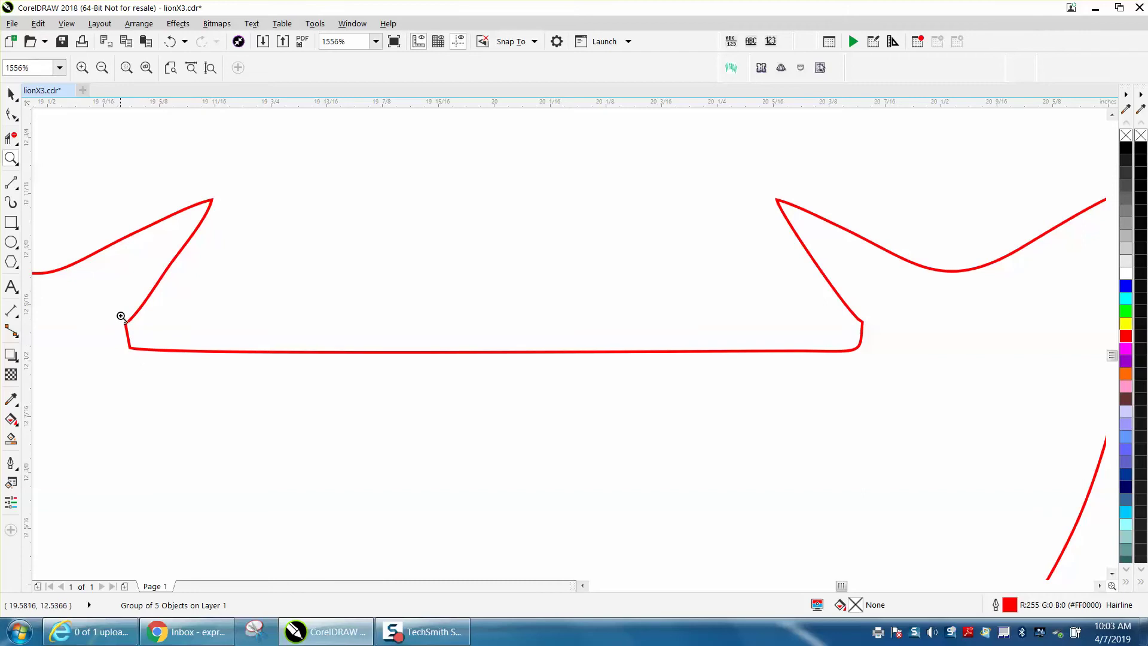
pyautogui.scroll(-5, 410, 346)
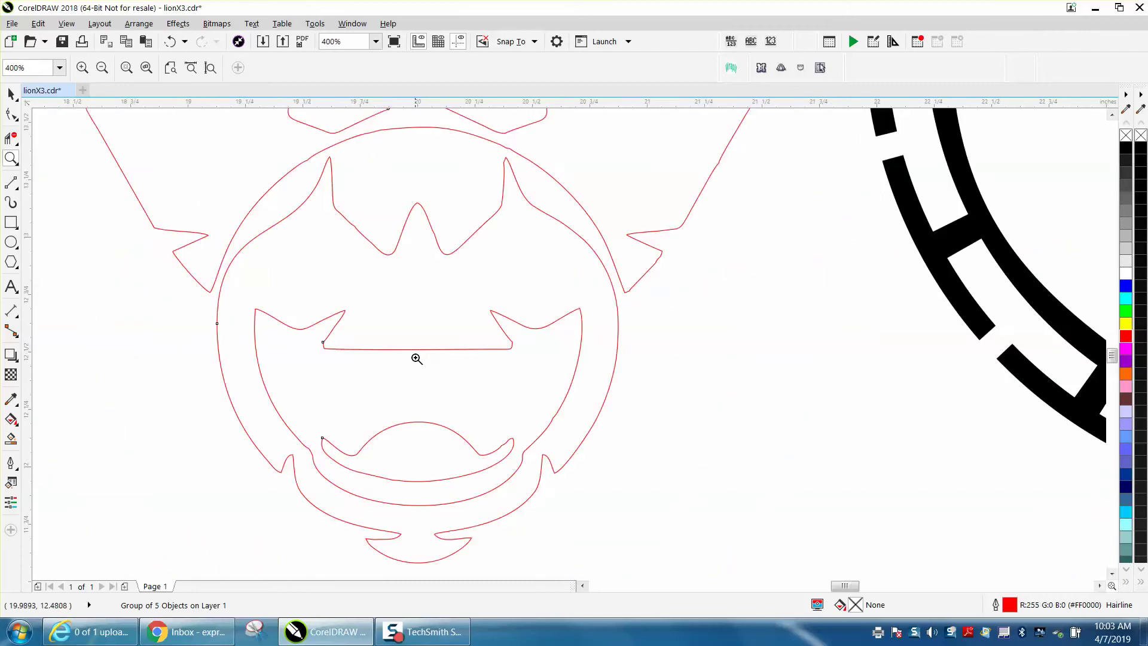
pyautogui.moveTo(488, 428); pyautogui.dragTo(537, 461)
pyautogui.scroll(-4, 395, 378)
pyautogui.scroll(1, 438, 385)
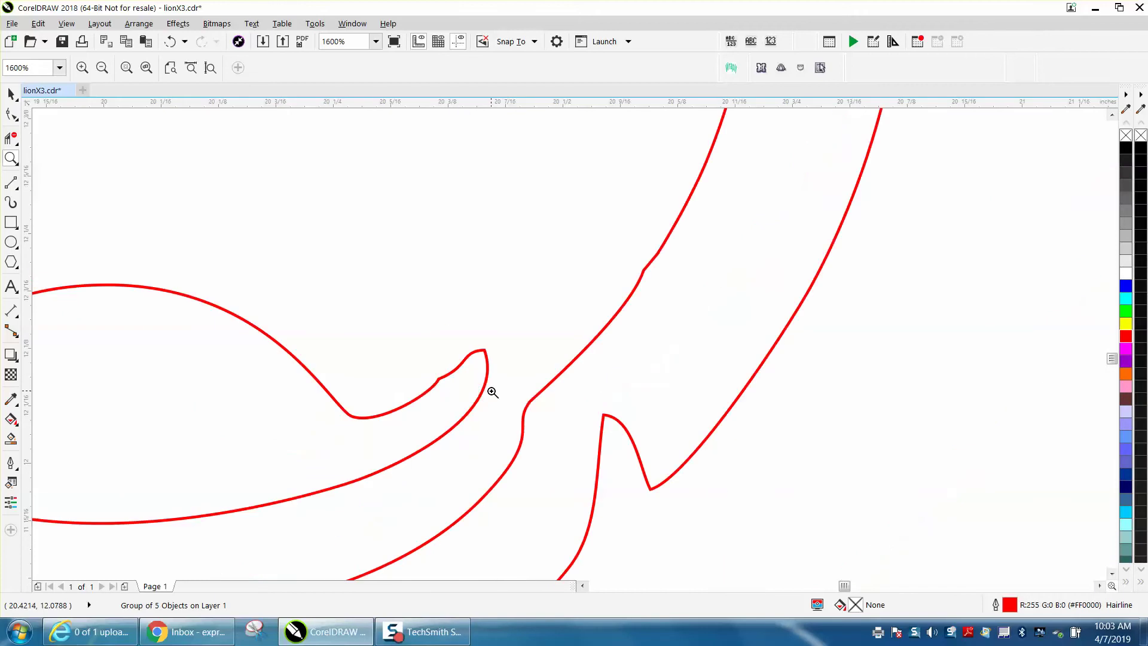
pyautogui.scroll(-1, 492, 391)
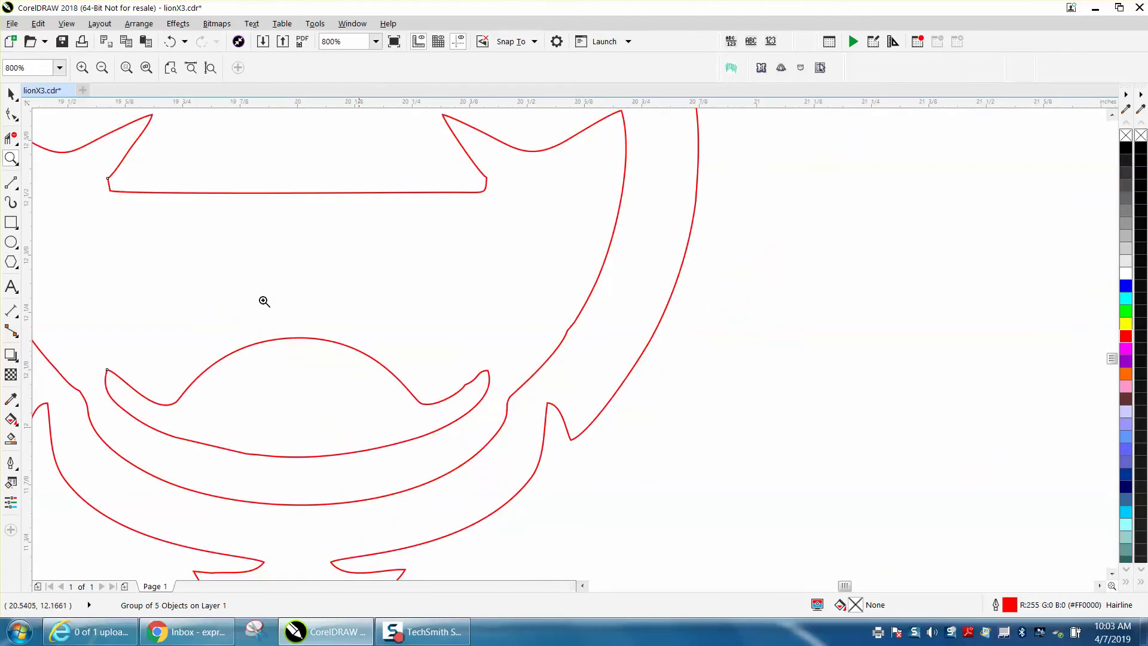
pyautogui.click(13, 114)
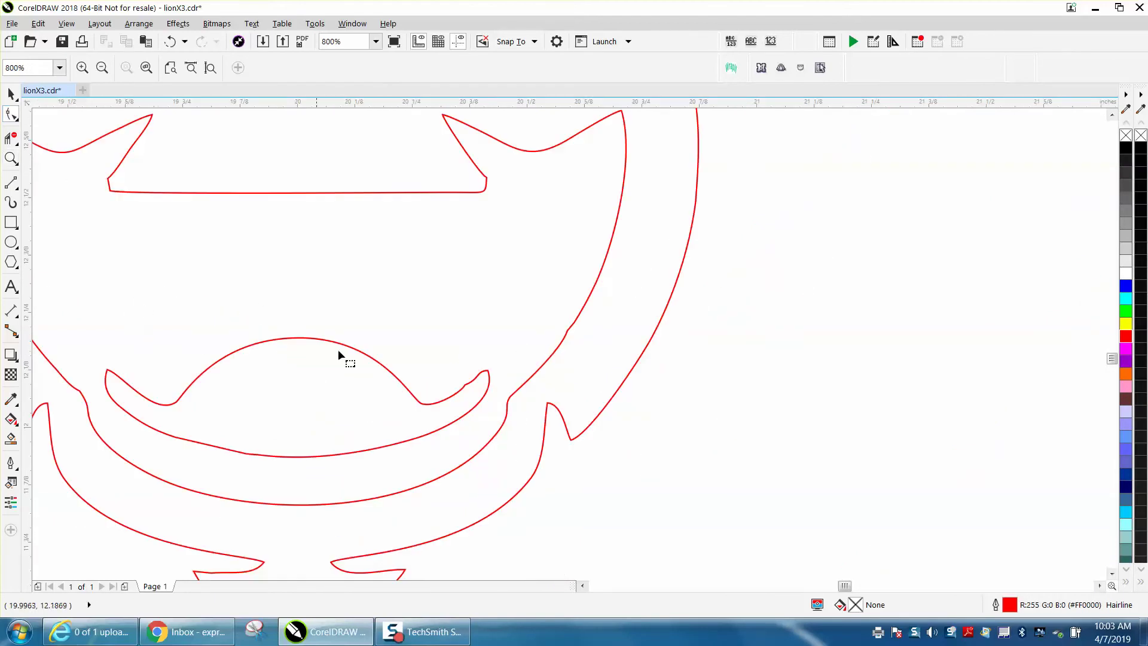
pyautogui.scroll(-1, 338, 353)
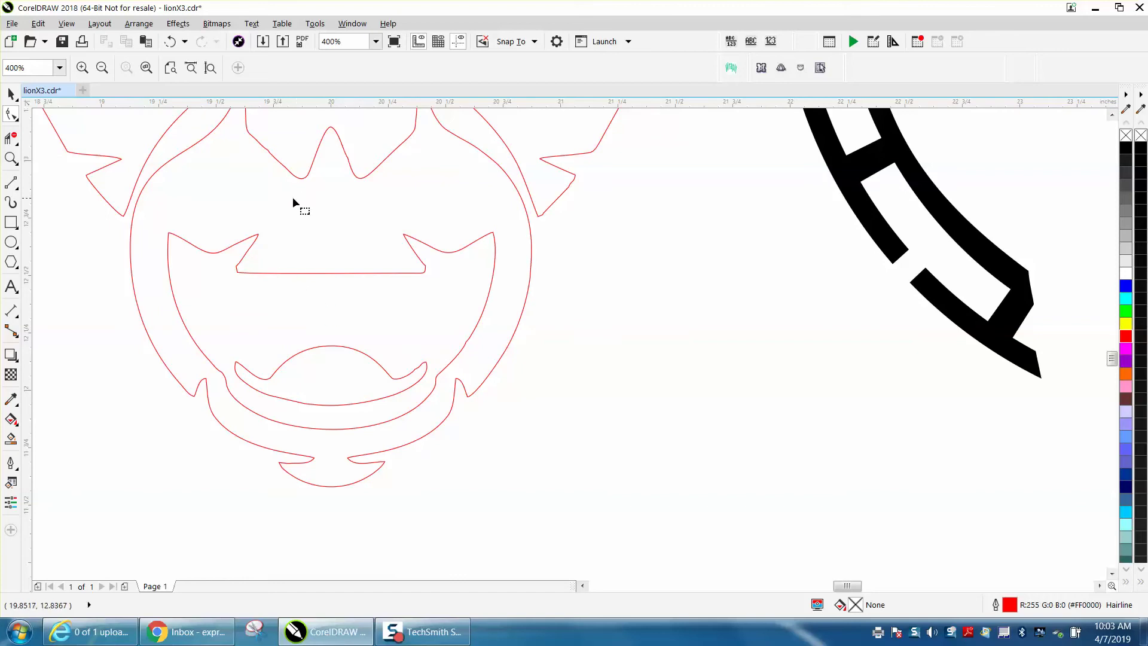
pyautogui.click(11, 157)
pyautogui.moveTo(200, 220); pyautogui.dragTo(380, 314)
pyautogui.click(13, 115)
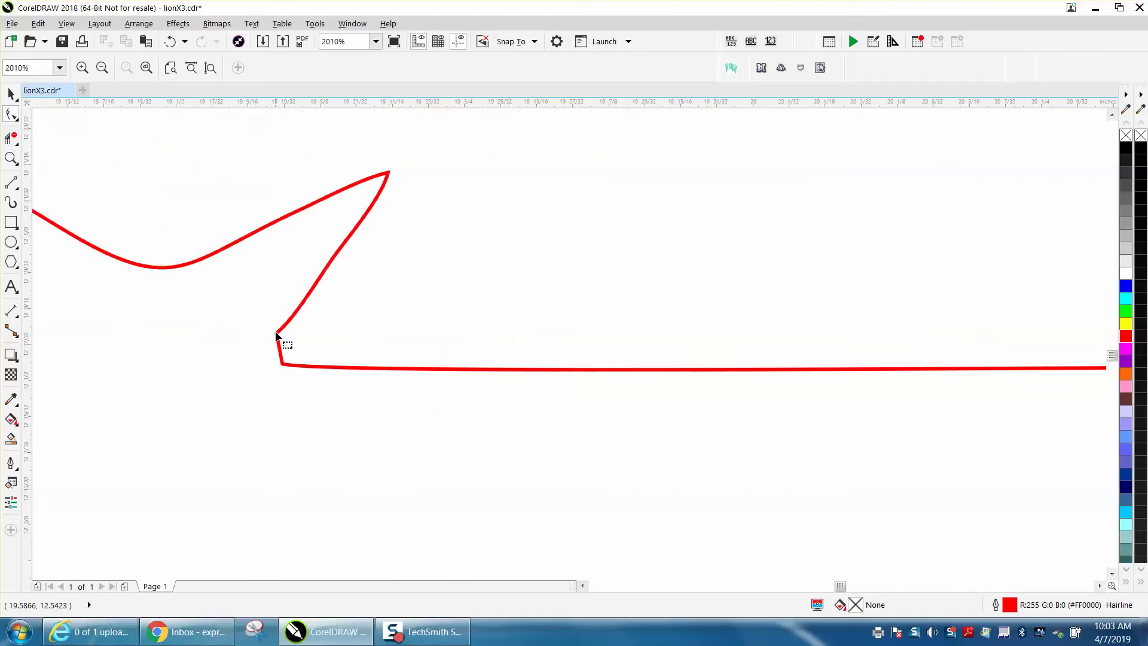
# Step: Ungroup the lion outline into its five separate curves
pyautogui.press('space')
pyautogui.click(322, 275)
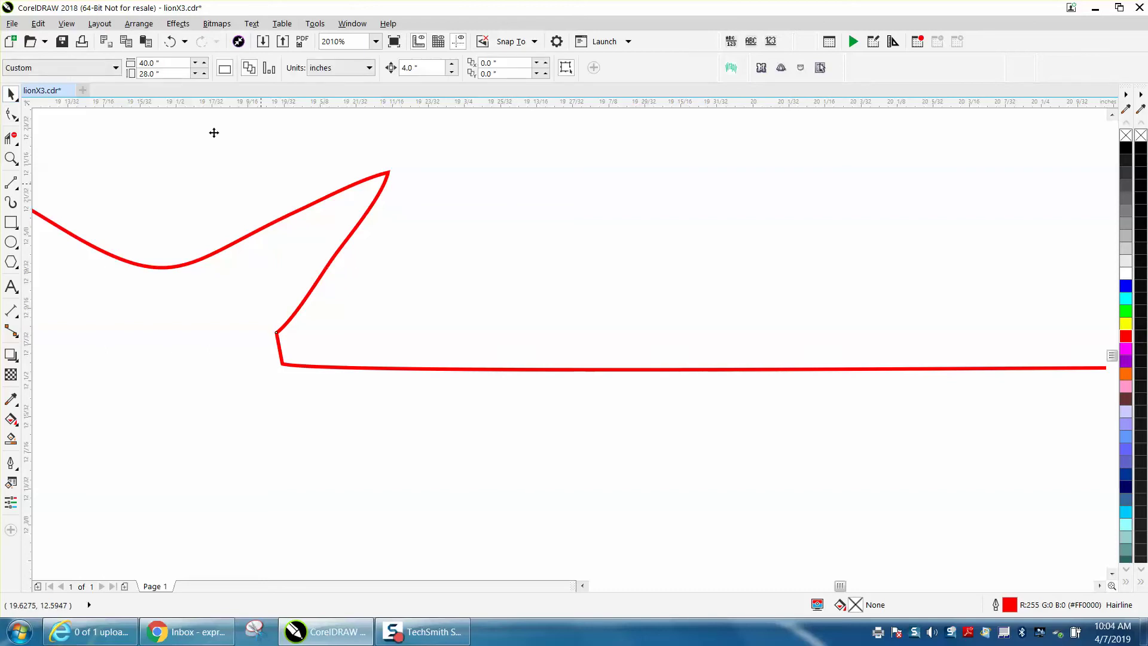
pyautogui.click(139, 23)
pyautogui.moveTo(172, 287)
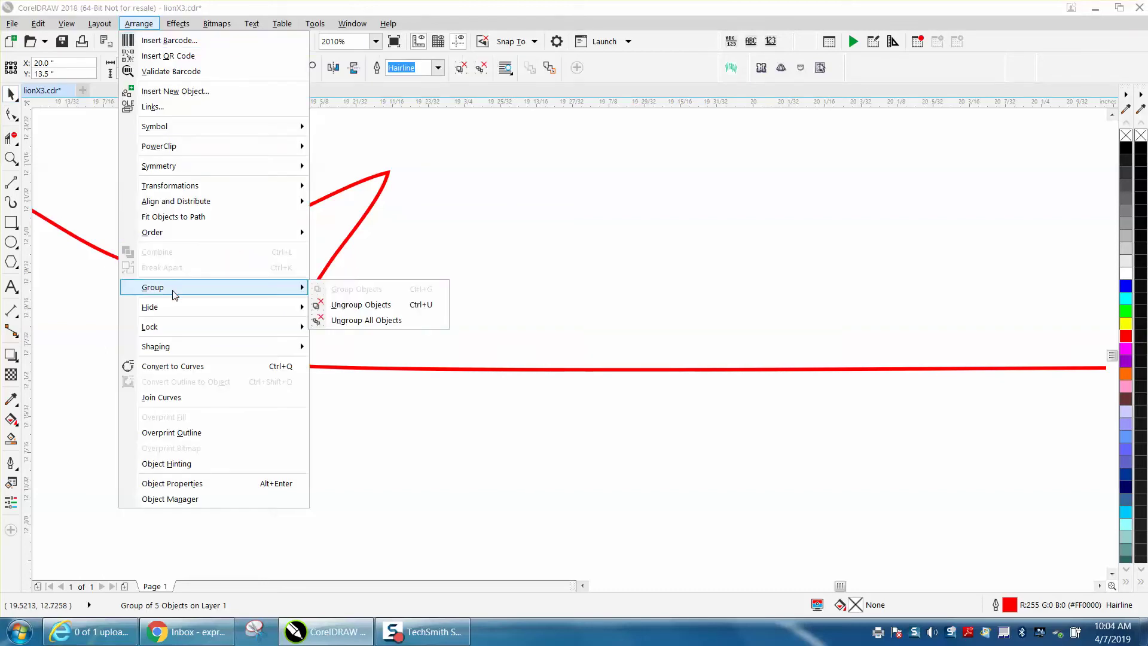
pyautogui.click(338, 303)
# Step: Convert the segment between the two mouth-corner nodes to a curve
pyautogui.click(12, 113)
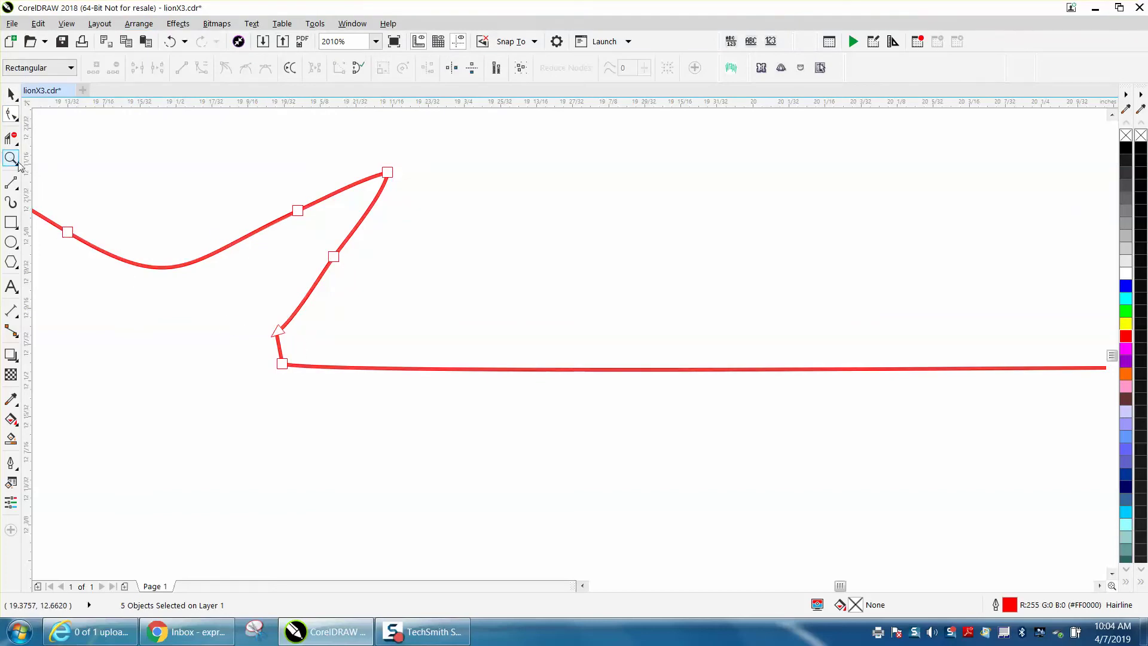
pyautogui.click(11, 158)
pyautogui.moveTo(226, 281); pyautogui.dragTo(379, 420)
pyautogui.click(13, 114)
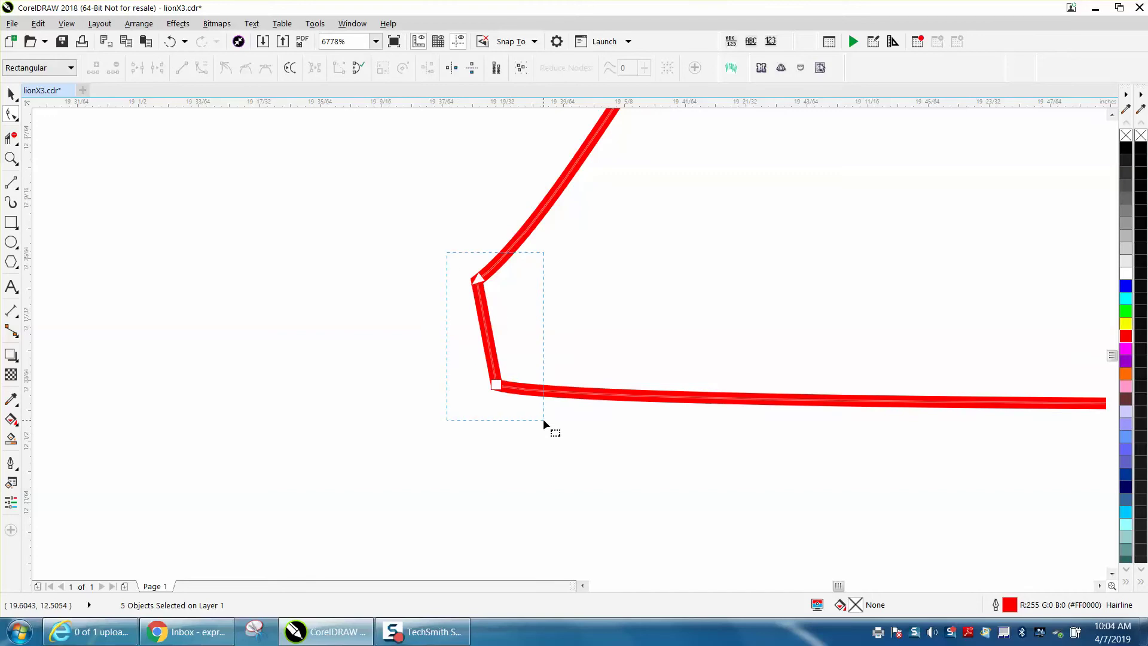
pyautogui.moveTo(543, 420); pyautogui.dragTo(543, 420)
pyautogui.rightClick(497, 387)
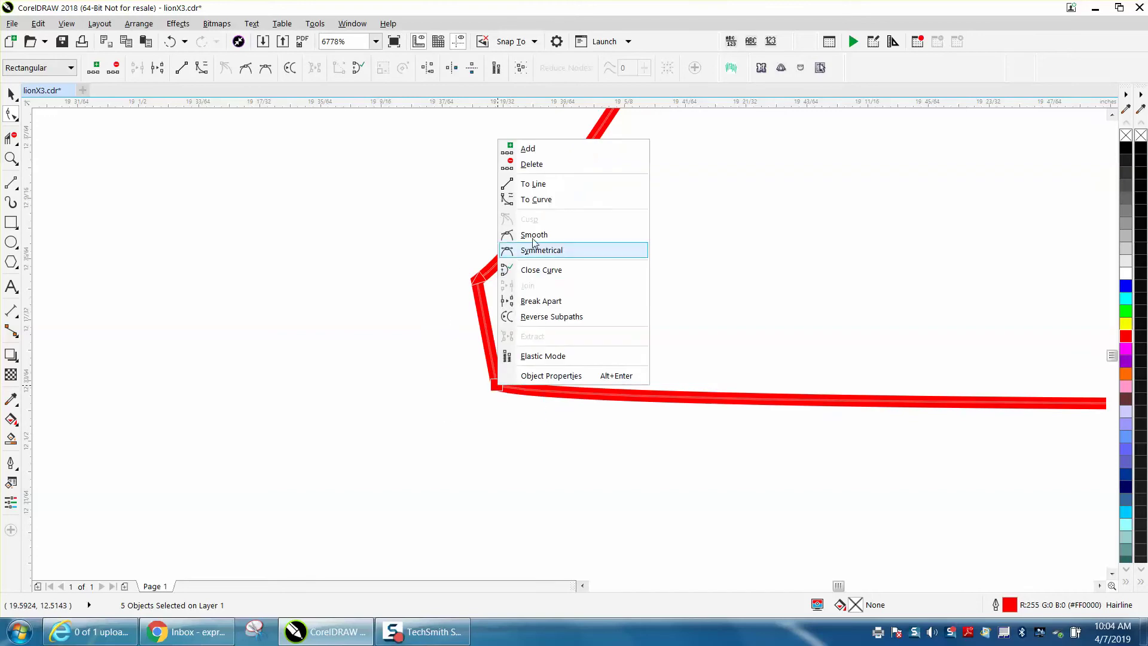
pyautogui.click(540, 197)
# Step: Bend that segment and adjust its handles so the mouth's left corner rounds smoothly
pyautogui.click(433, 255)
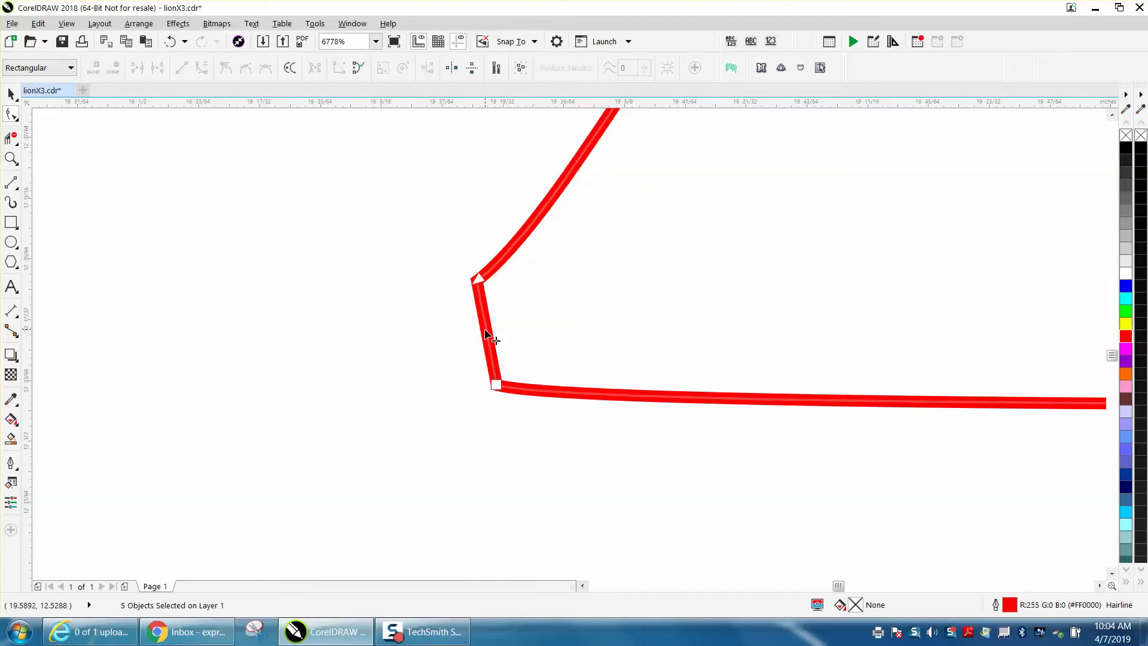
pyautogui.moveTo(485, 332); pyautogui.dragTo(452, 346)
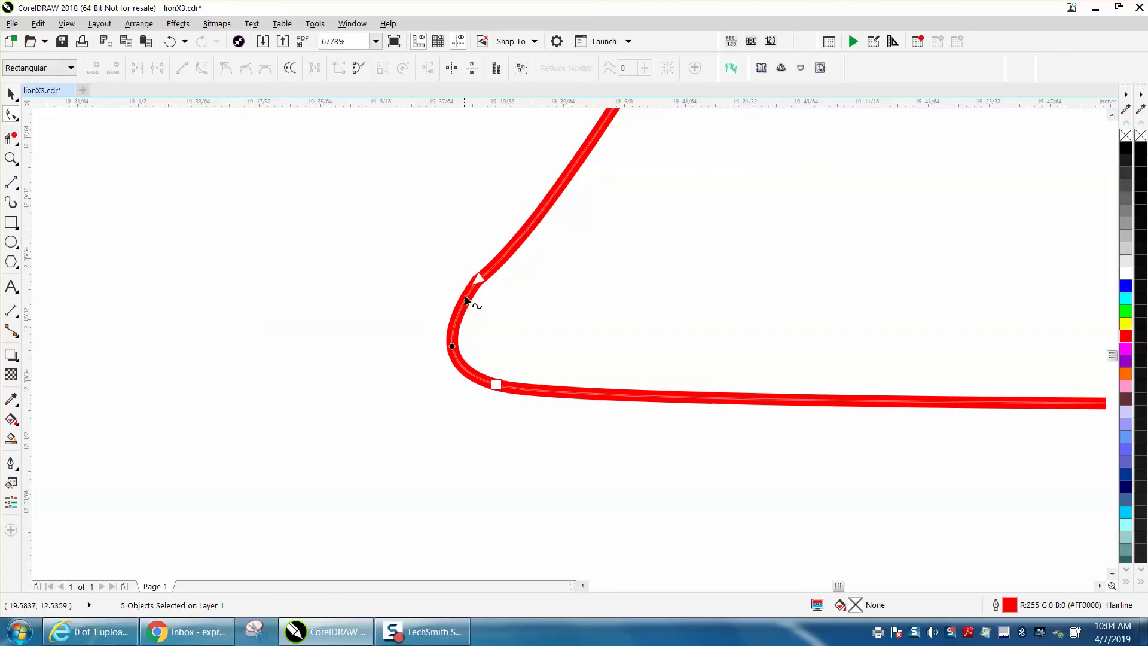
pyautogui.click(476, 284)
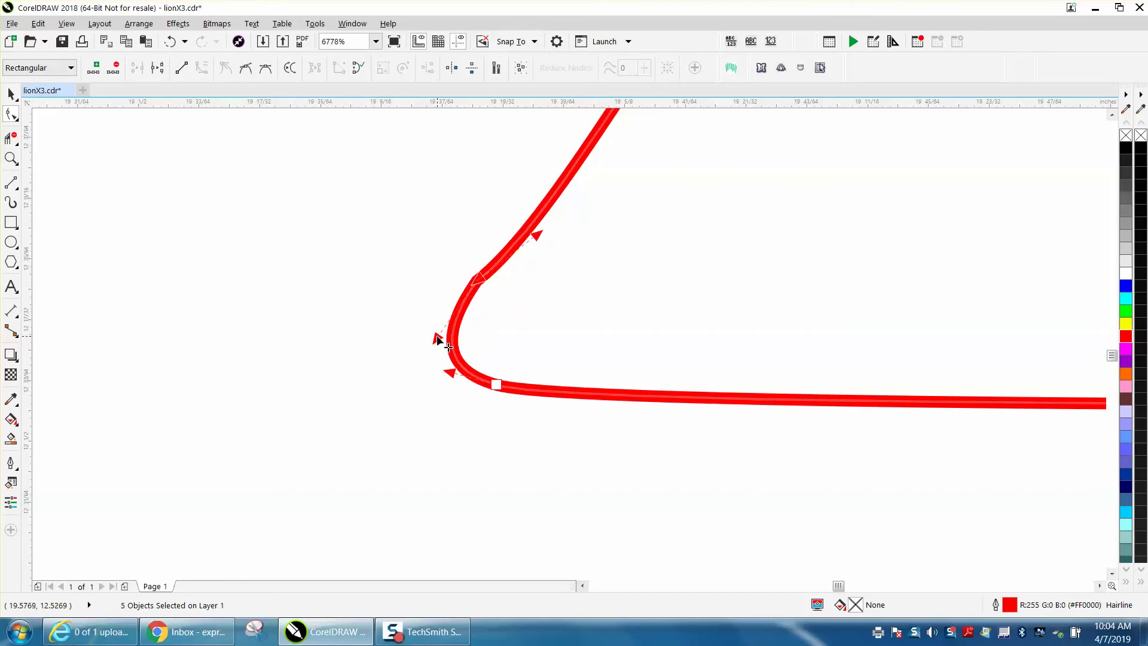
pyautogui.moveTo(437, 337); pyautogui.dragTo(415, 322)
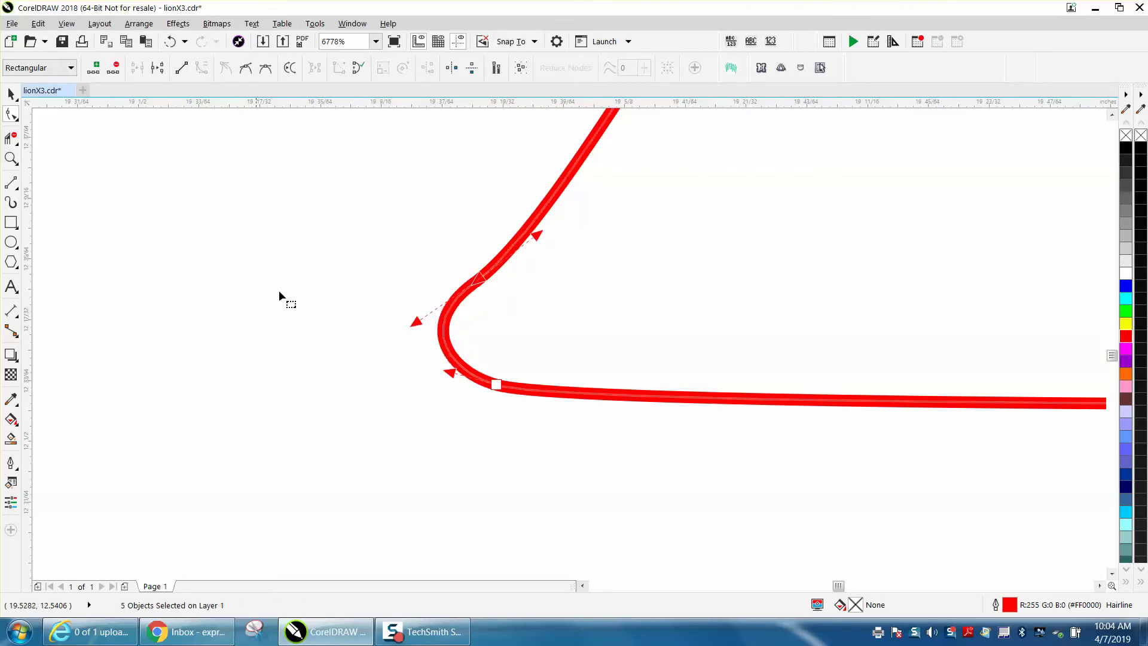
# Step: Round out the top of the inner curve's loop at the lower-left of the mouth
pyautogui.scroll(-2, 192, 275)
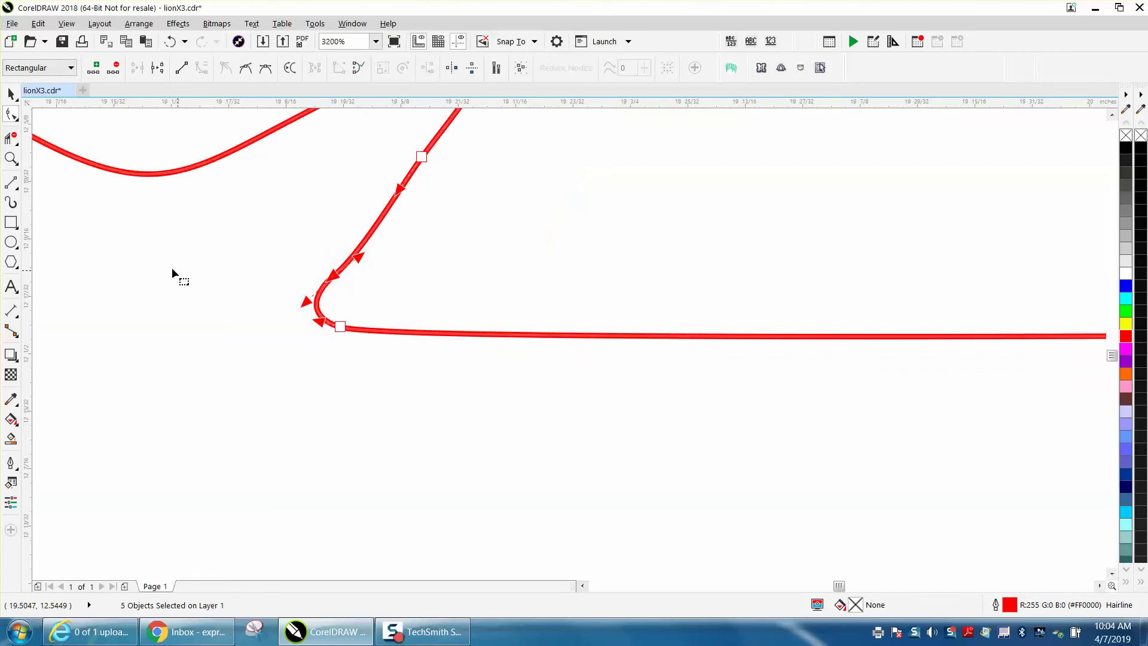
pyautogui.scroll(-1, 154, 264)
pyautogui.scroll(-1, 377, 299)
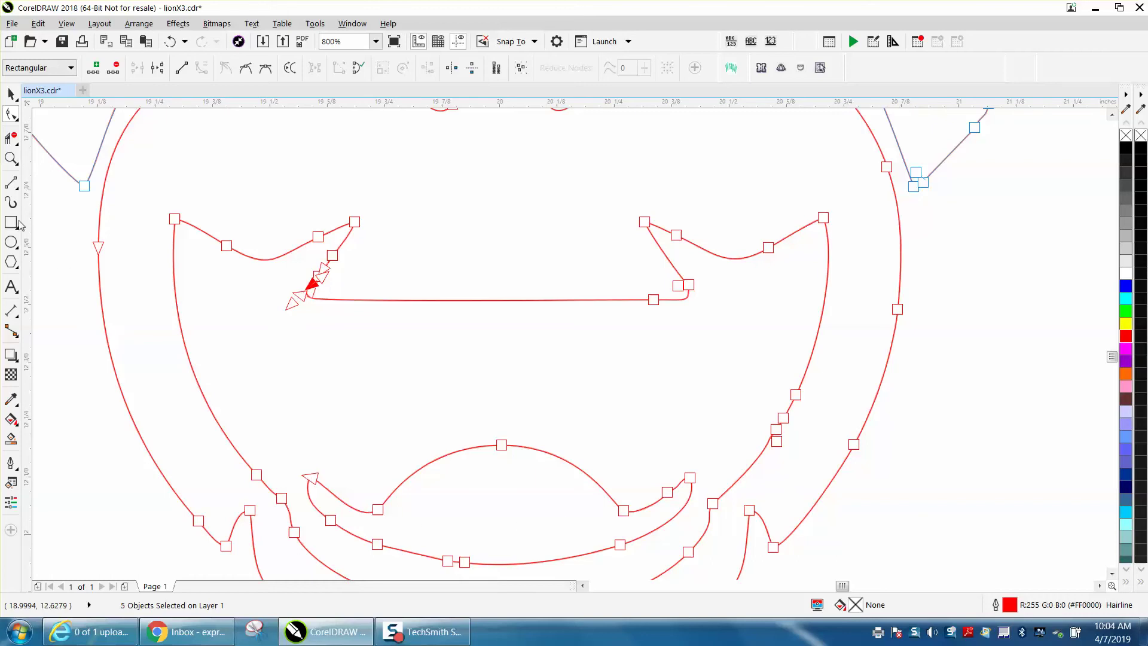
pyautogui.click(11, 159)
pyautogui.moveTo(269, 441); pyautogui.dragTo(446, 563)
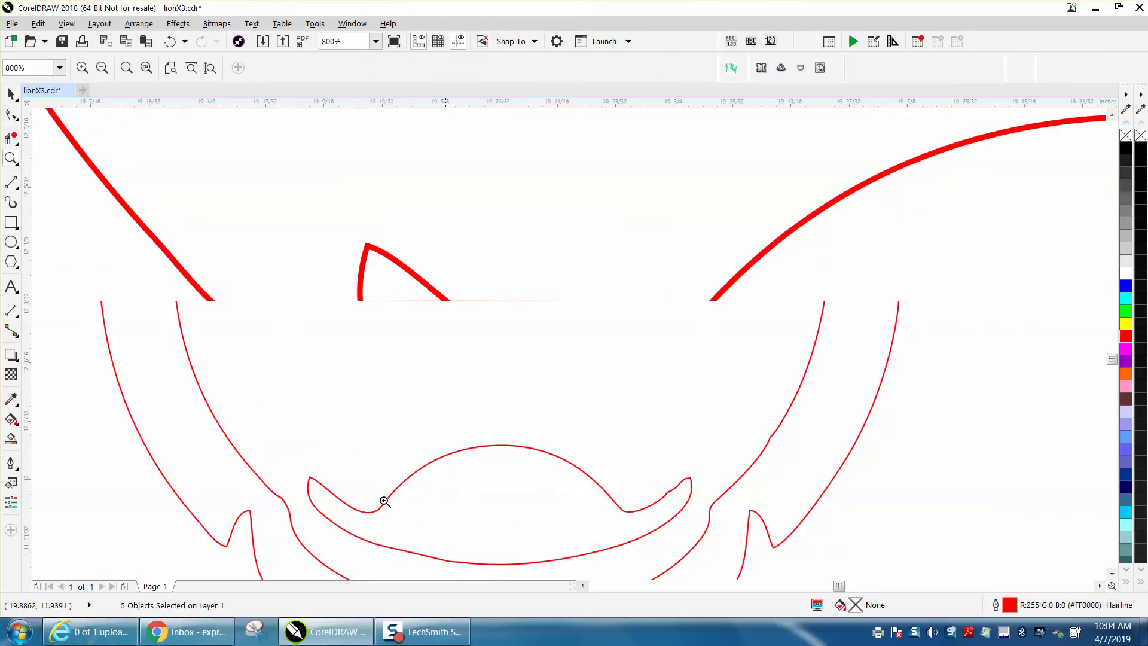
pyautogui.click(12, 114)
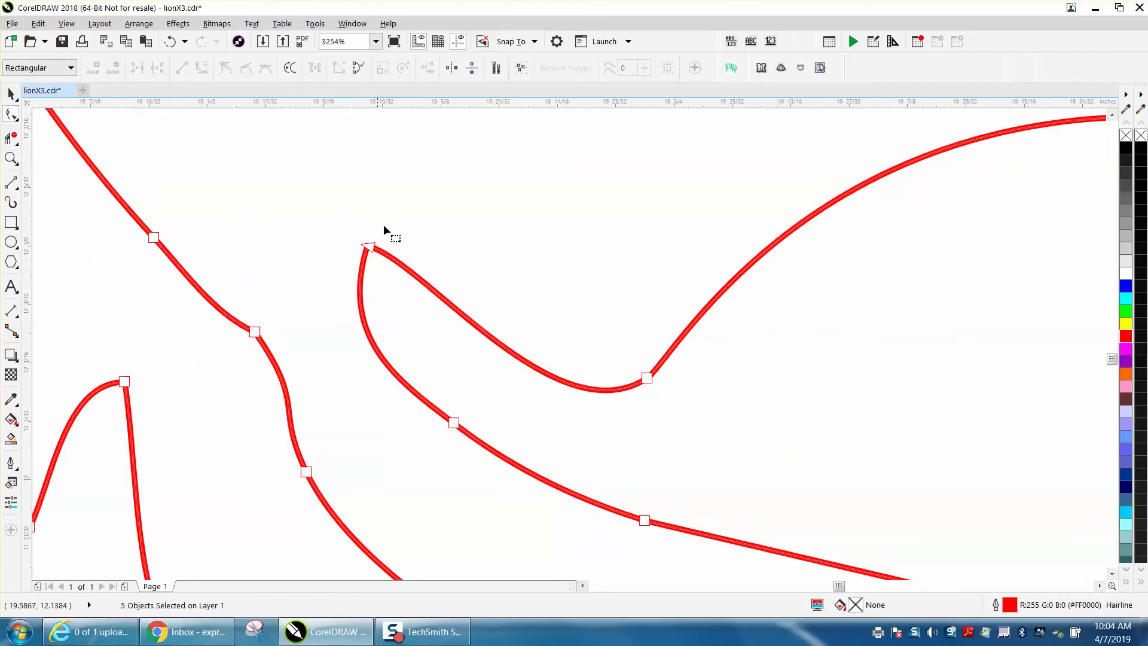
pyautogui.click(366, 249)
pyautogui.moveTo(340, 339); pyautogui.dragTo(277, 287)
pyautogui.scroll(-2, 278, 287)
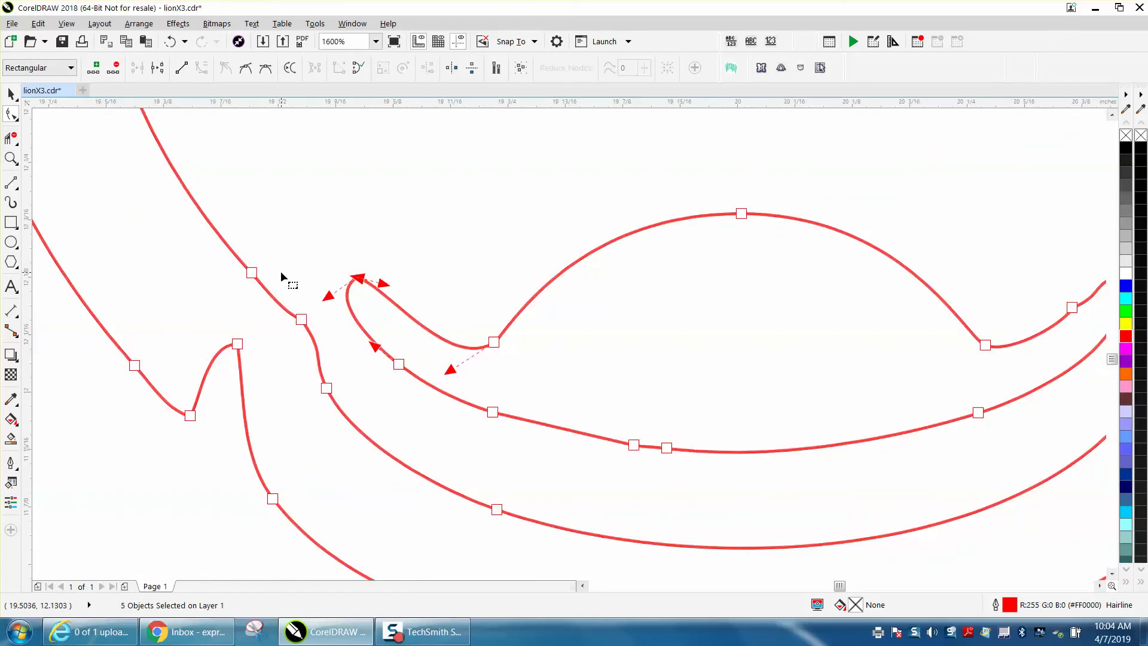
pyautogui.click(281, 271)
# Step: Reshape the chin's left tip and delete its extra node so the curve sweeps smoothly
pyautogui.scroll(-2, 281, 271)
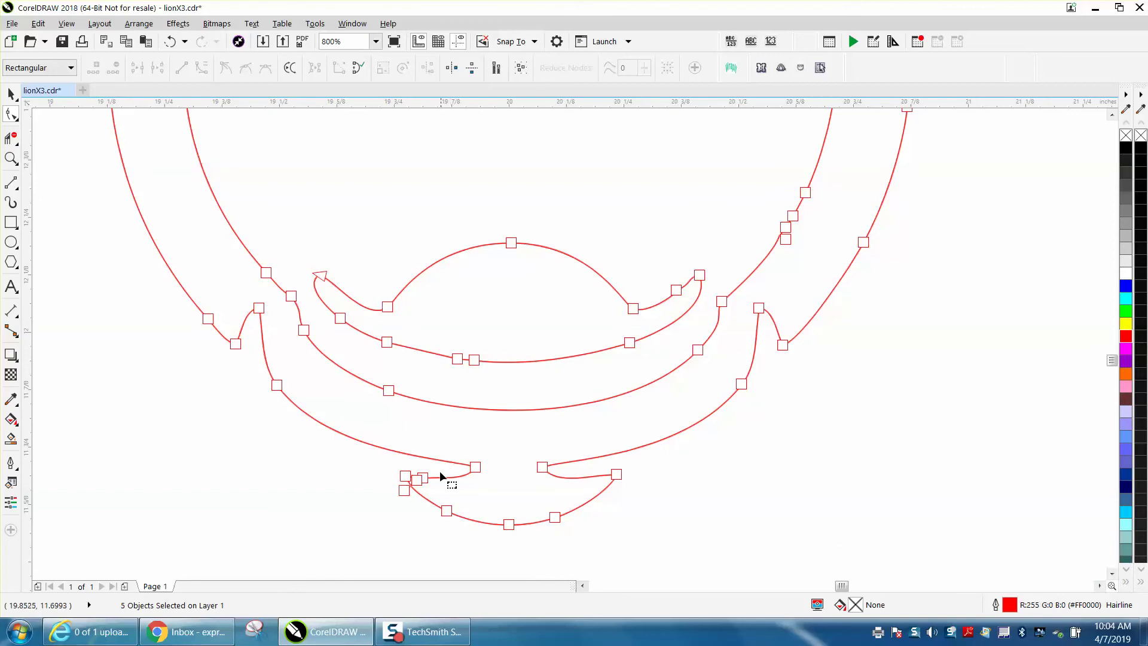
pyautogui.click(11, 158)
pyautogui.moveTo(366, 417); pyautogui.dragTo(469, 496)
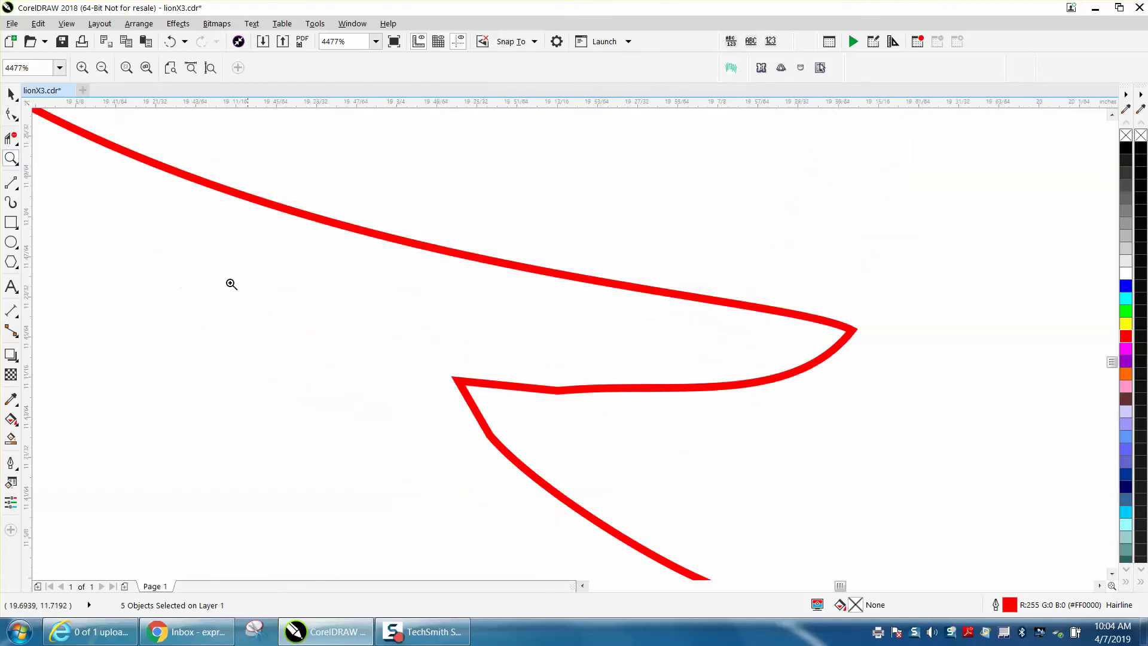
pyautogui.click(11, 114)
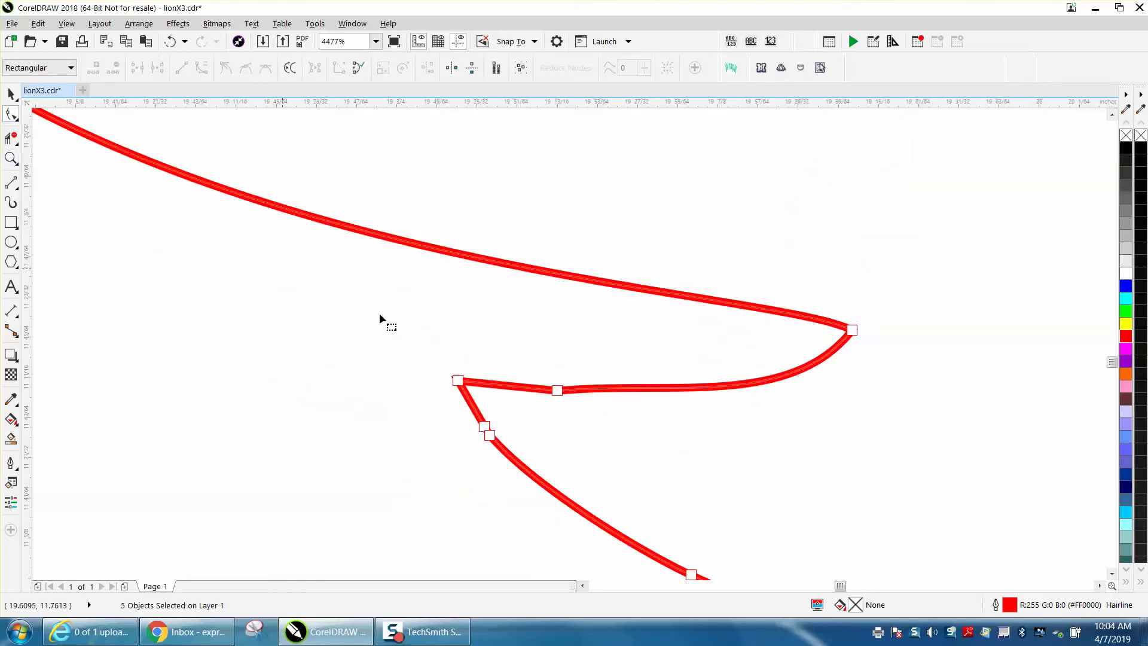
pyautogui.click(556, 389)
pyautogui.moveTo(666, 379); pyautogui.dragTo(673, 397)
pyautogui.click(490, 433)
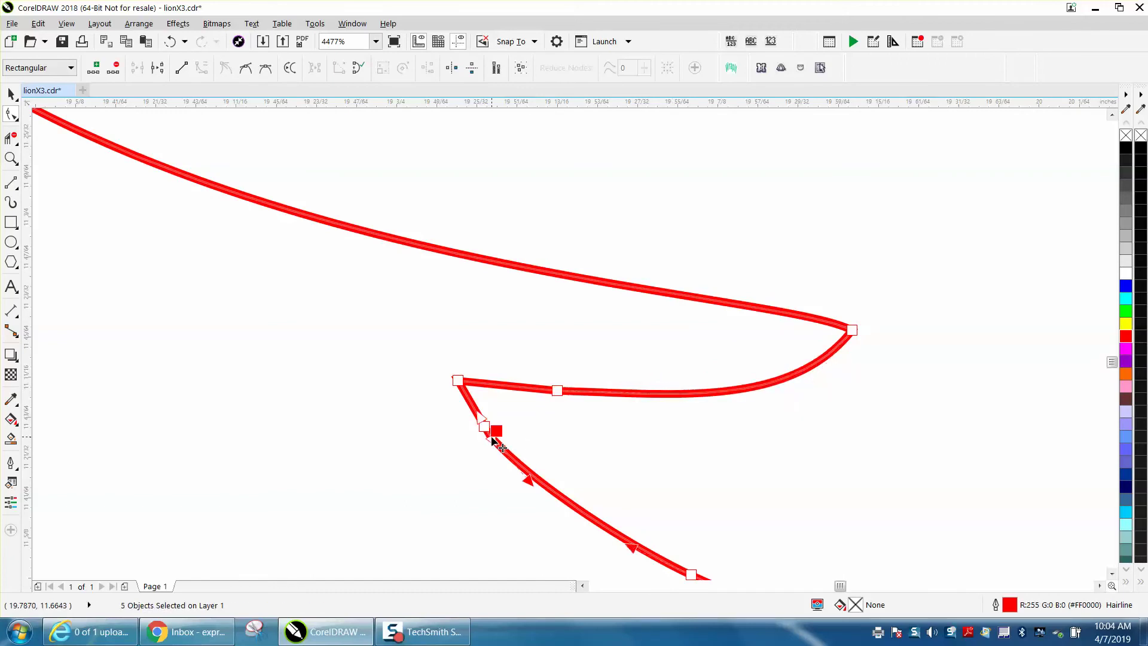
pyautogui.press('Delete')
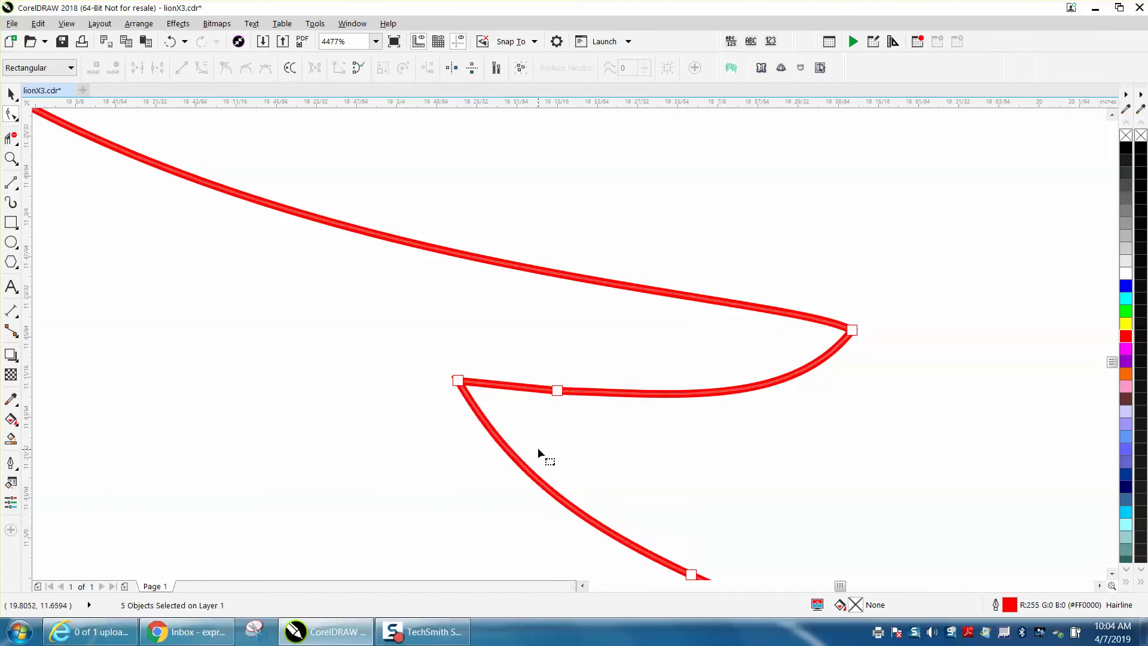
# Step: Check the node on the mouth's lower curve, leaving it unchanged
pyautogui.scroll(-2, 537, 448)
pyautogui.scroll(-4, 585, 425)
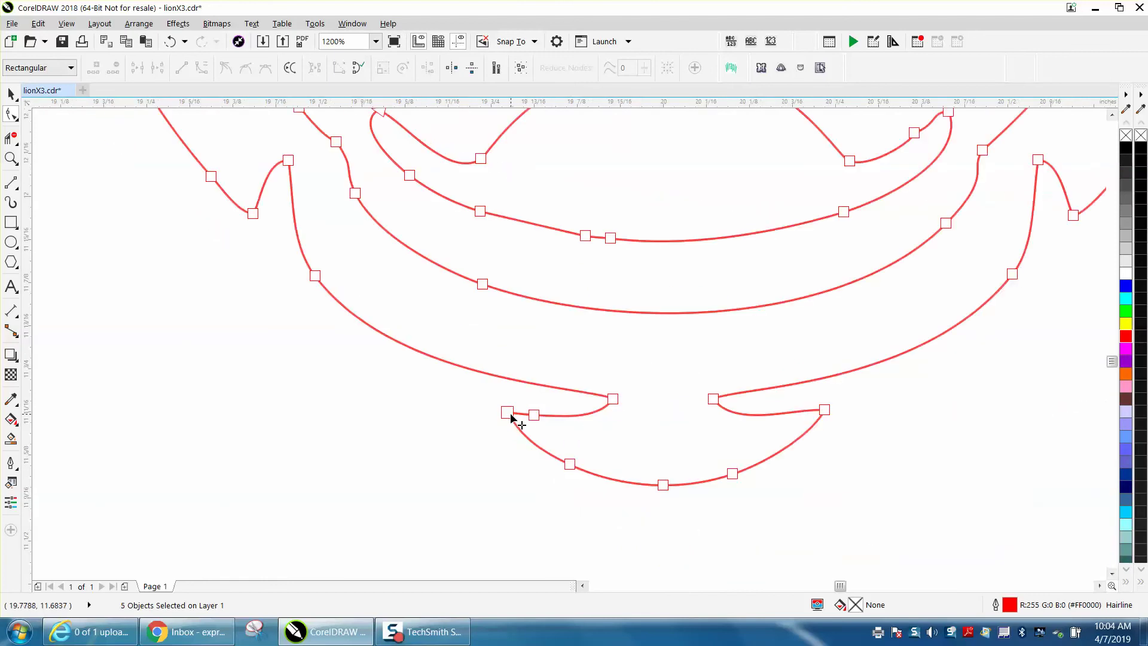
pyautogui.click(561, 326)
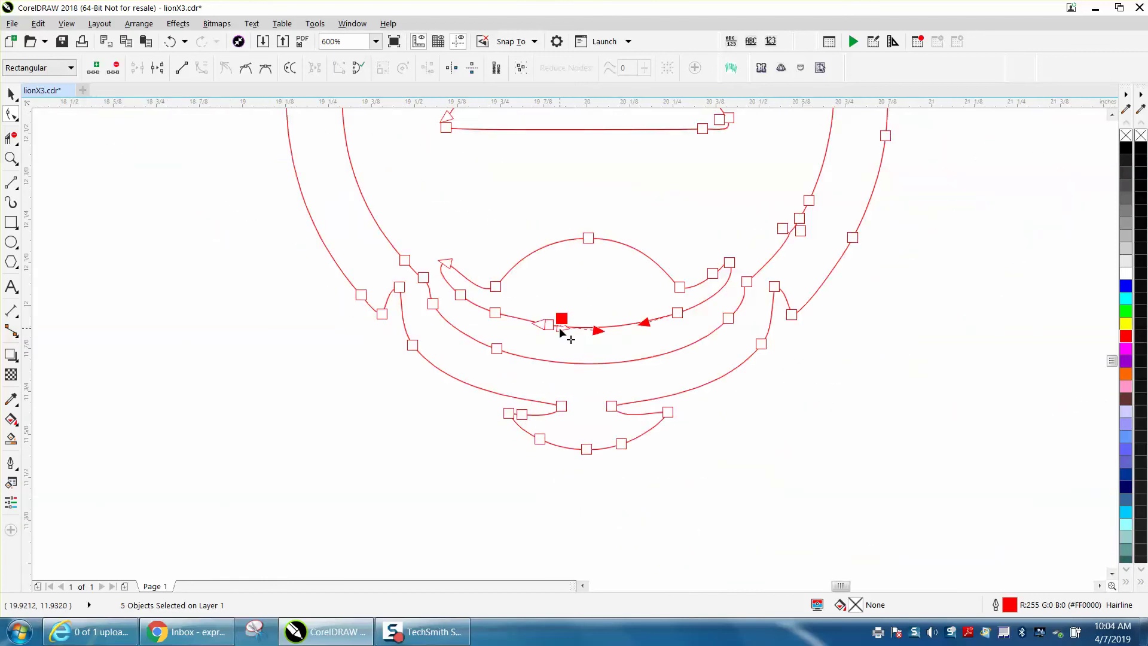
pyautogui.click(569, 336)
pyautogui.scroll(-2, 559, 308)
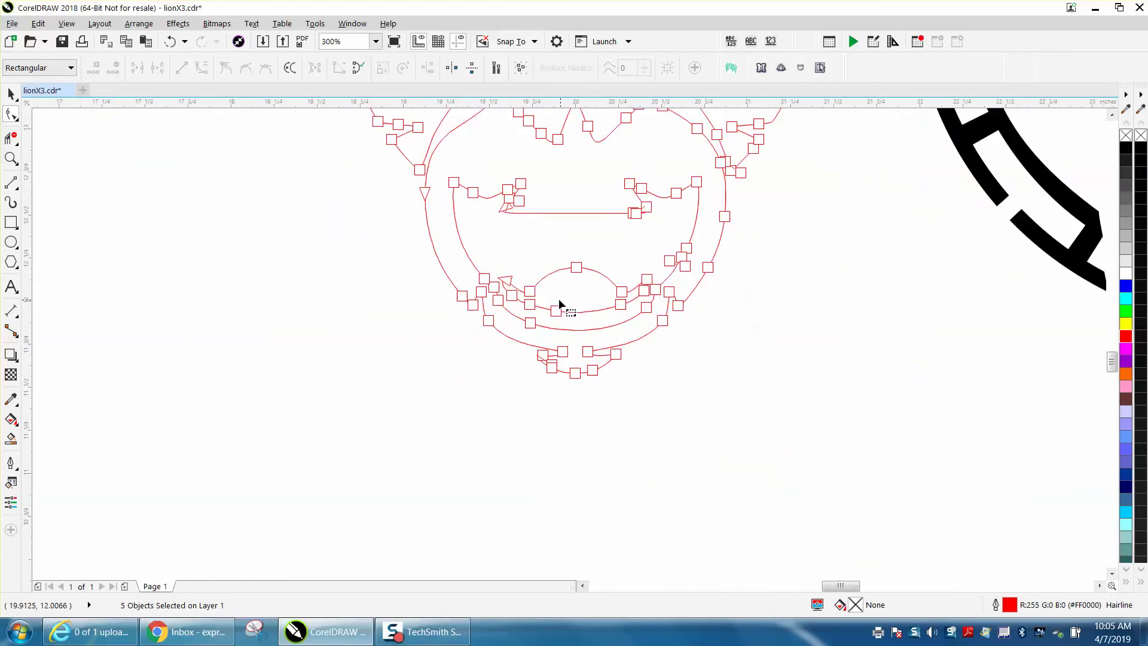
pyautogui.click(15, 159)
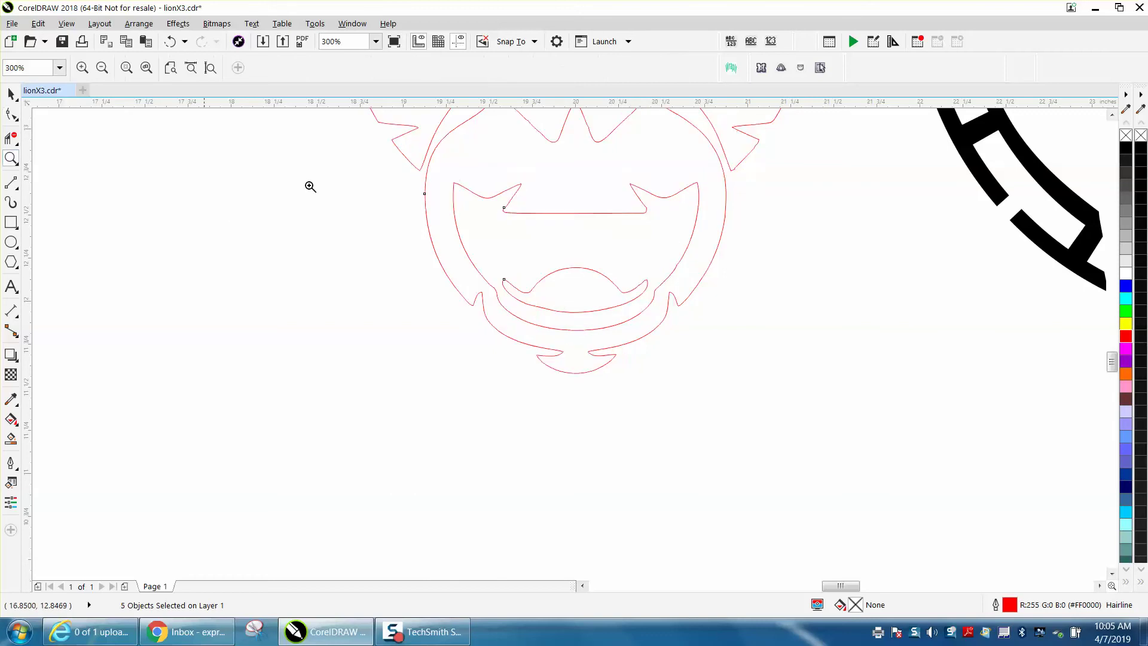
# Step: Smooth the kinked node at the corner of the lion's mouth
pyautogui.moveTo(449, 174); pyautogui.dragTo(589, 254)
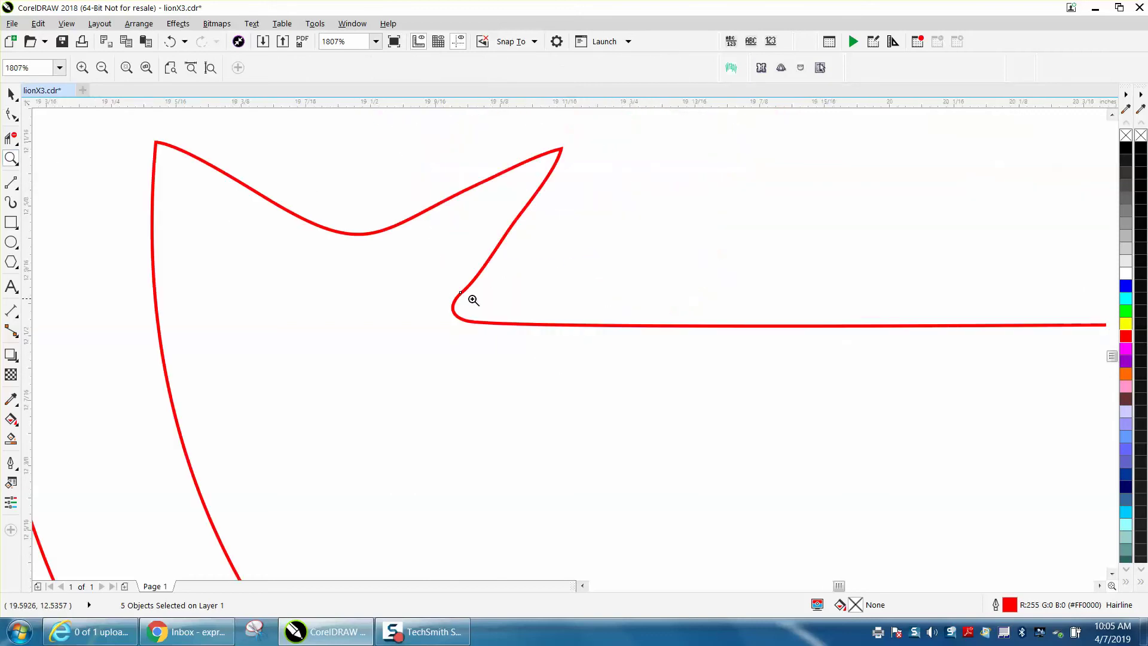
pyautogui.click(11, 114)
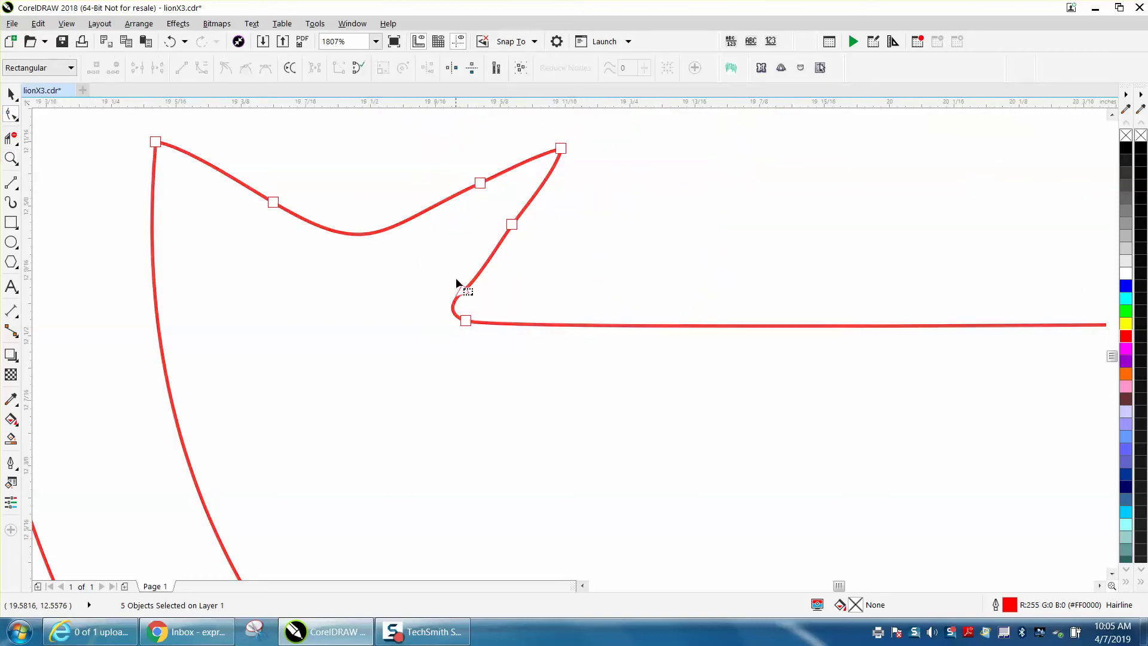
pyautogui.click(463, 287)
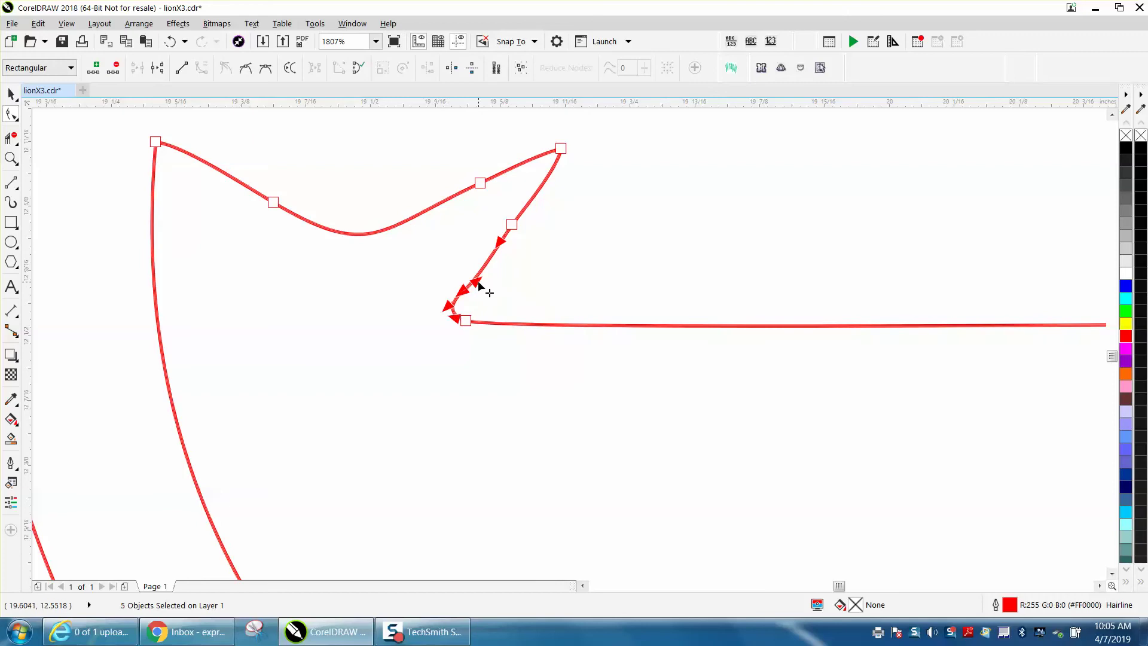
pyautogui.moveTo(478, 286); pyautogui.dragTo(484, 275)
pyautogui.scroll(-3, 410, 263)
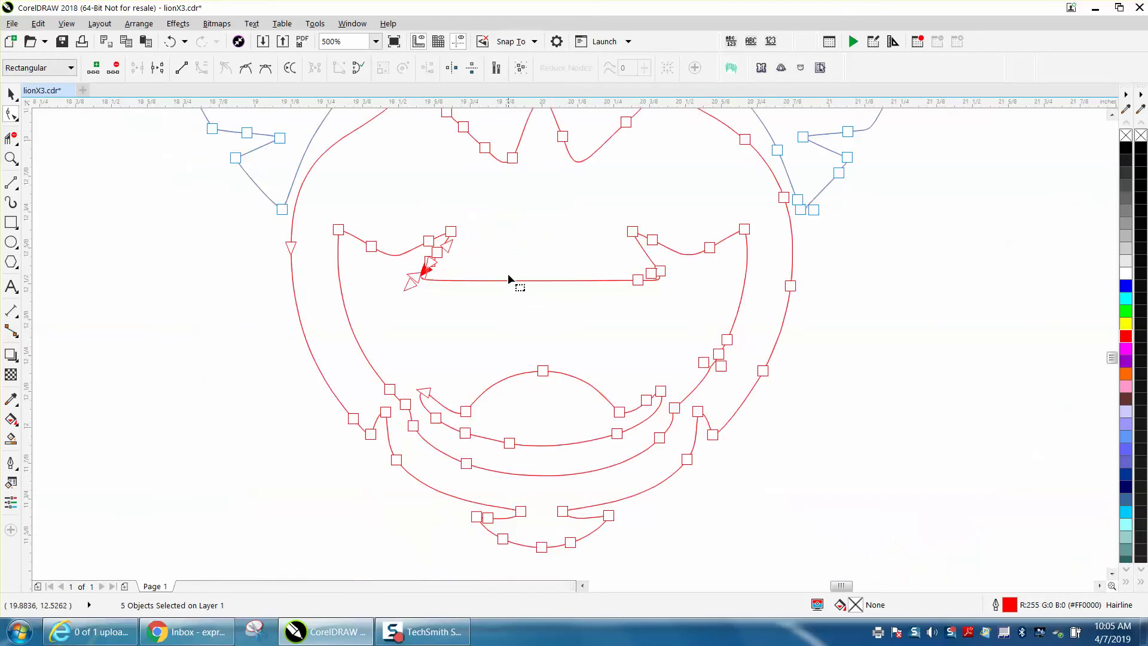
pyautogui.scroll(-2, 509, 279)
pyautogui.scroll(-2, 511, 245)
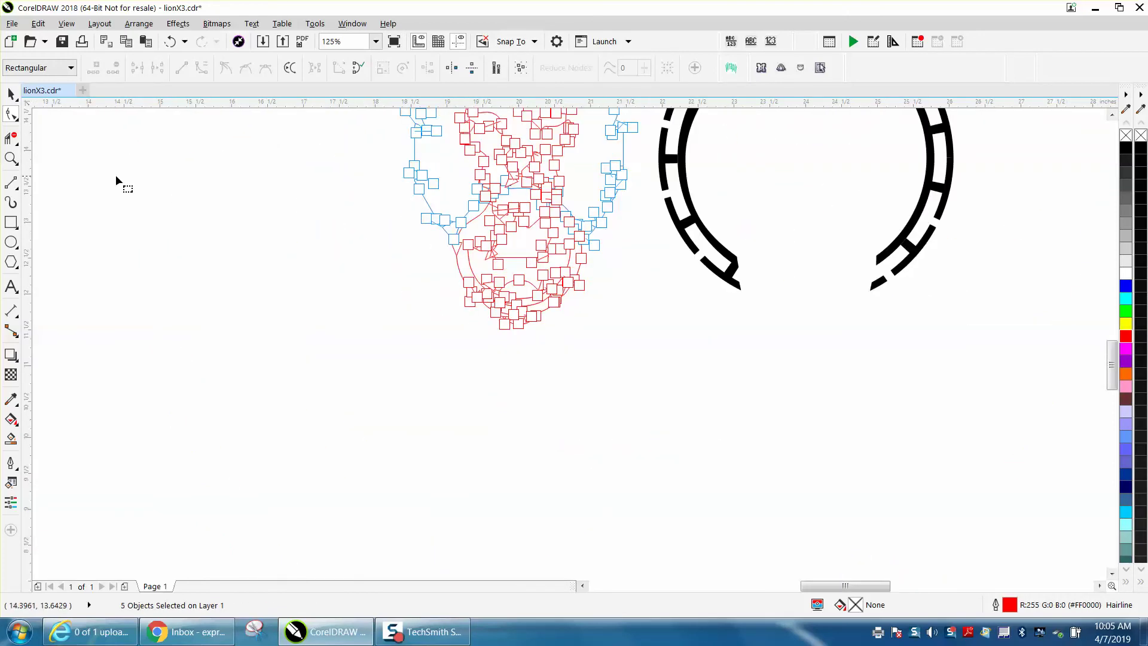
# Step: Zoom to the nose and select the kinked node beside it
pyautogui.click(10, 158)
pyautogui.moveTo(468, 141); pyautogui.dragTo(574, 207)
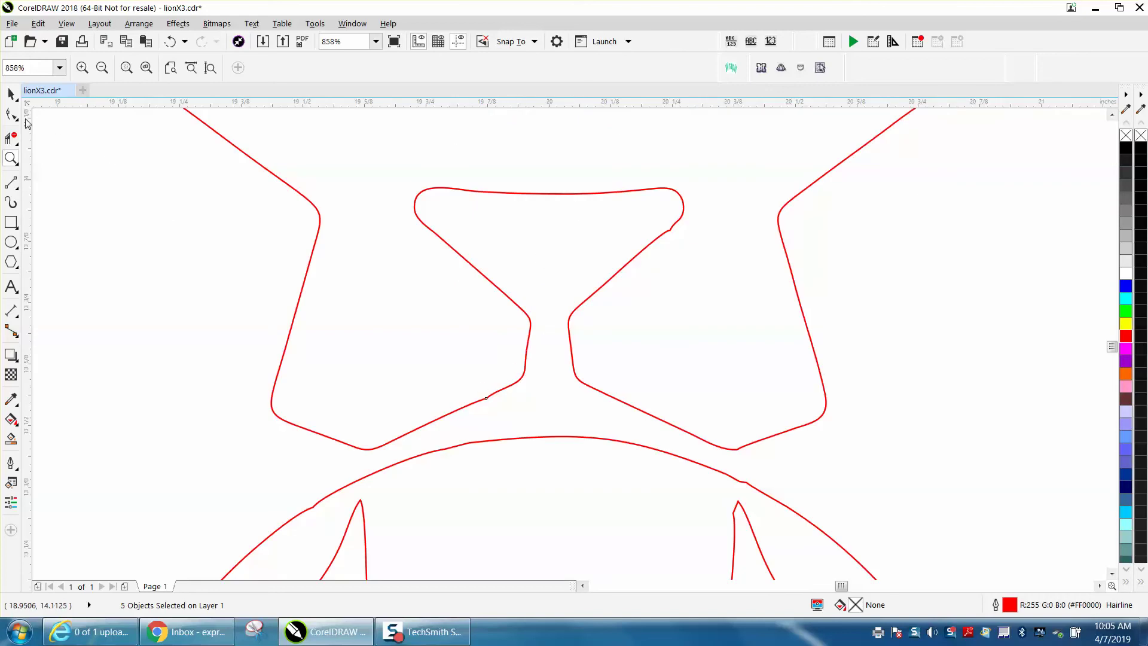
pyautogui.click(10, 114)
pyautogui.click(486, 397)
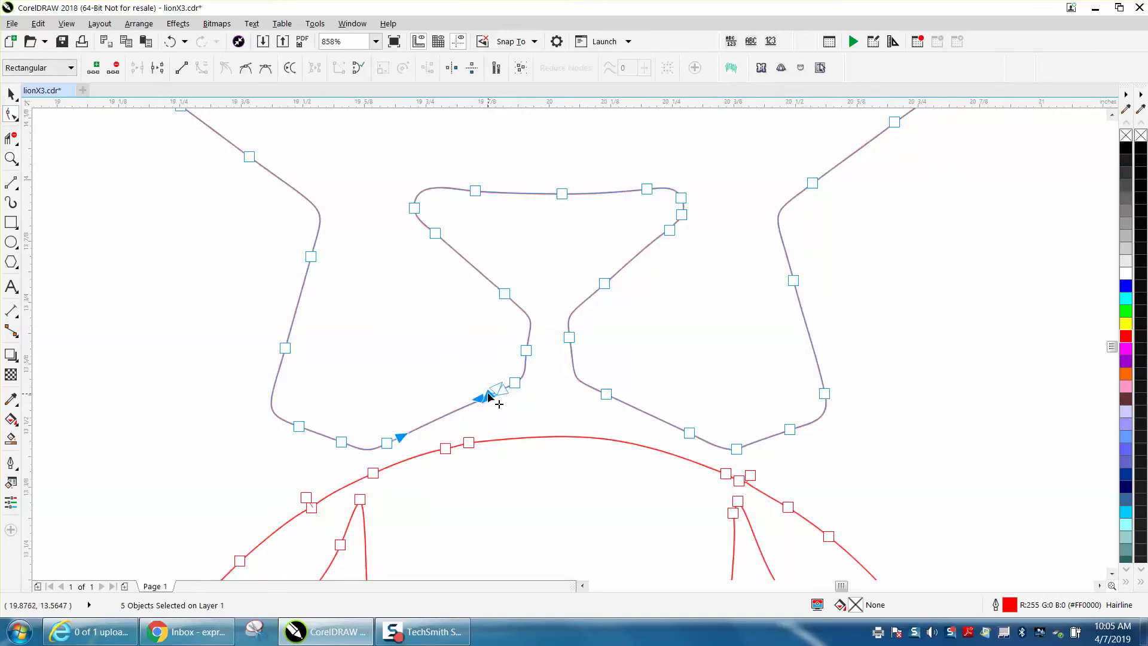
pyautogui.scroll(-3, 456, 390)
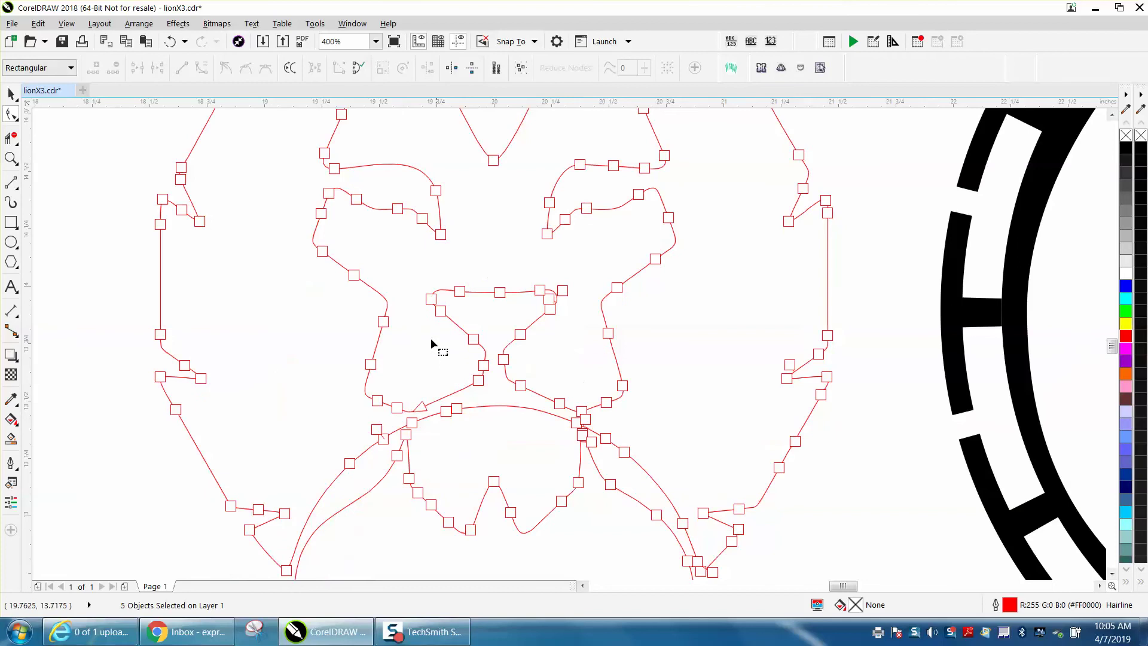
# Step: Survey the mane edges, ending zoomed in on the upper-left mane spike's tip
pyautogui.click(11, 157)
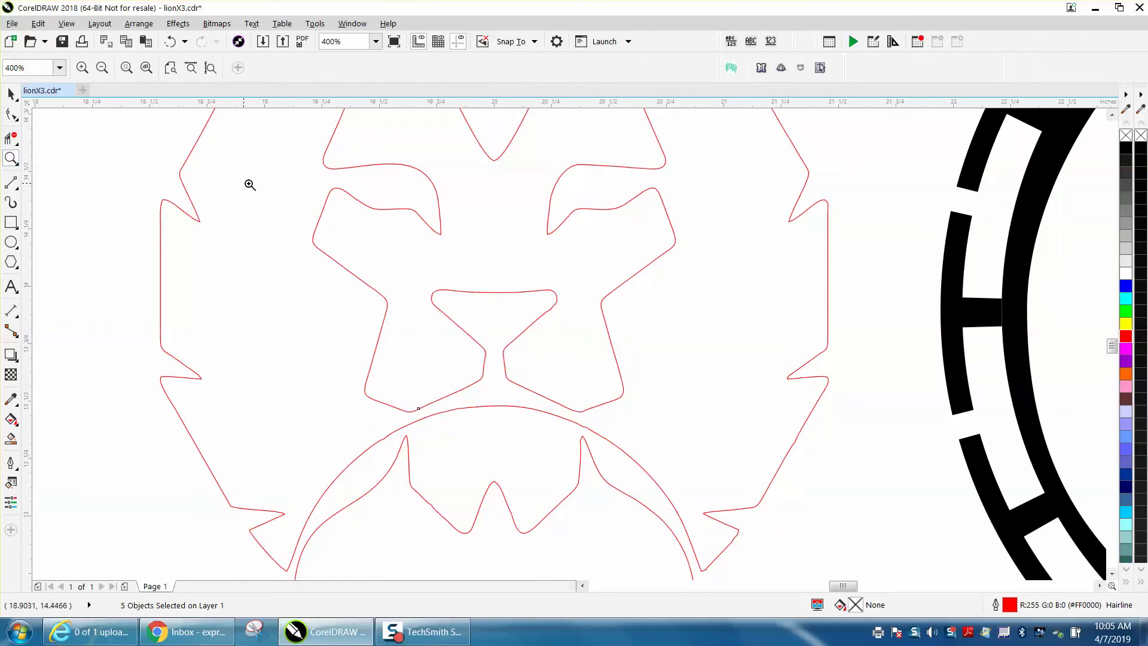
pyautogui.rightClick(333, 233)
pyautogui.moveTo(286, 132); pyautogui.dragTo(312, 157)
pyautogui.rightClick(419, 240)
pyautogui.rightClick(410, 253)
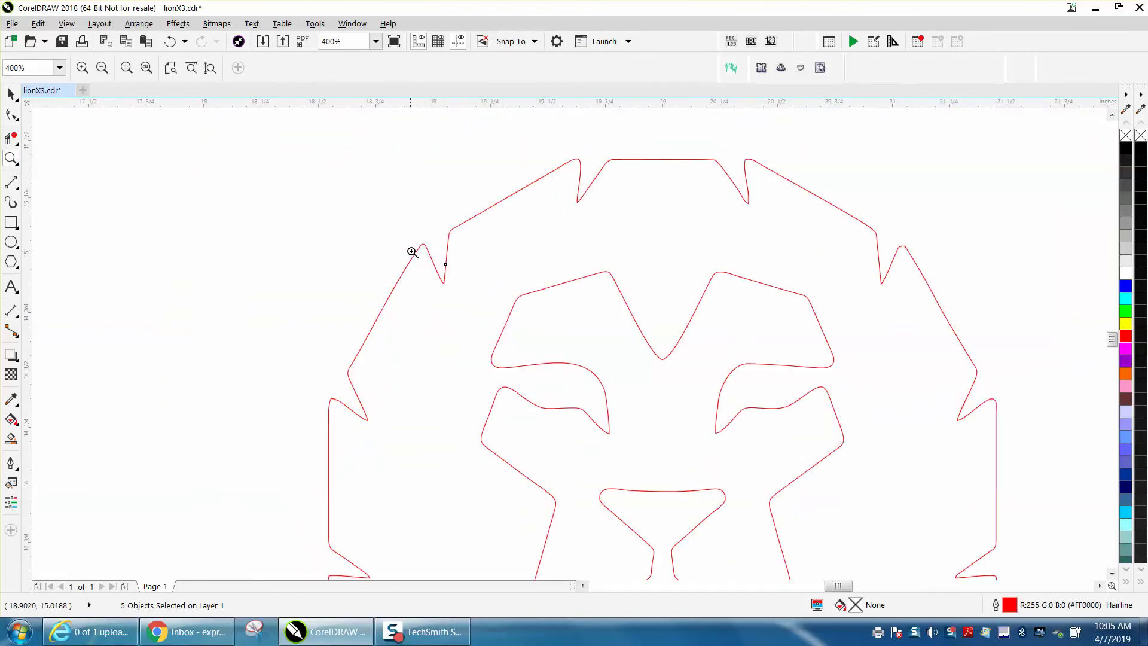
pyautogui.moveTo(894, 243); pyautogui.dragTo(933, 266)
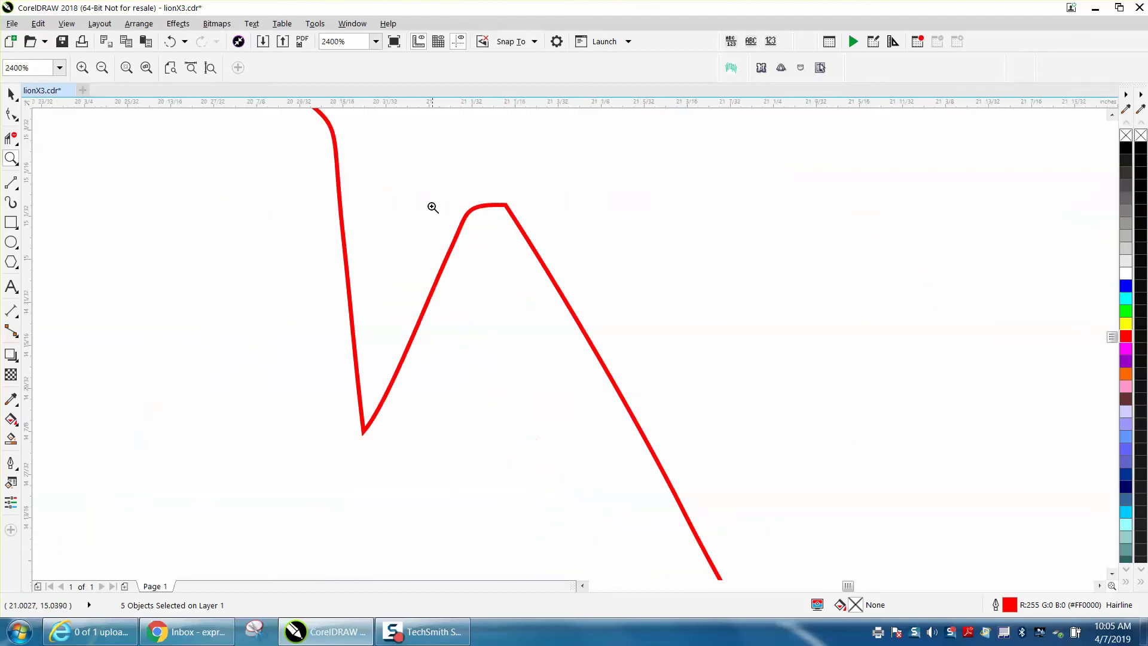
pyautogui.scroll(-6, 455, 218)
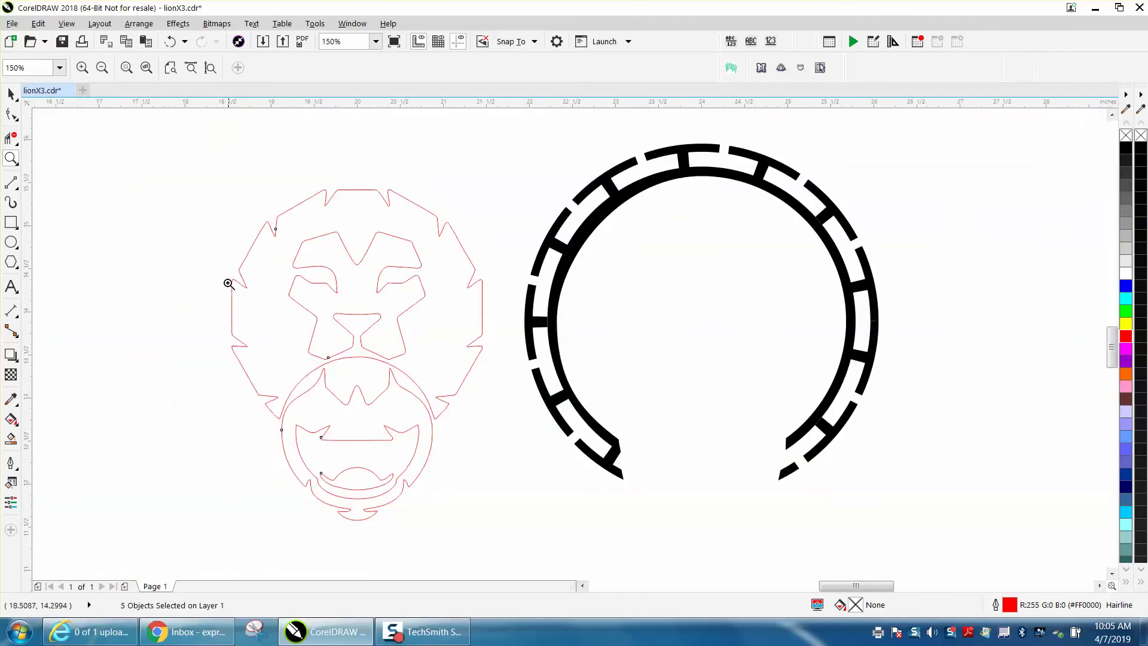
pyautogui.moveTo(228, 284); pyautogui.dragTo(309, 421)
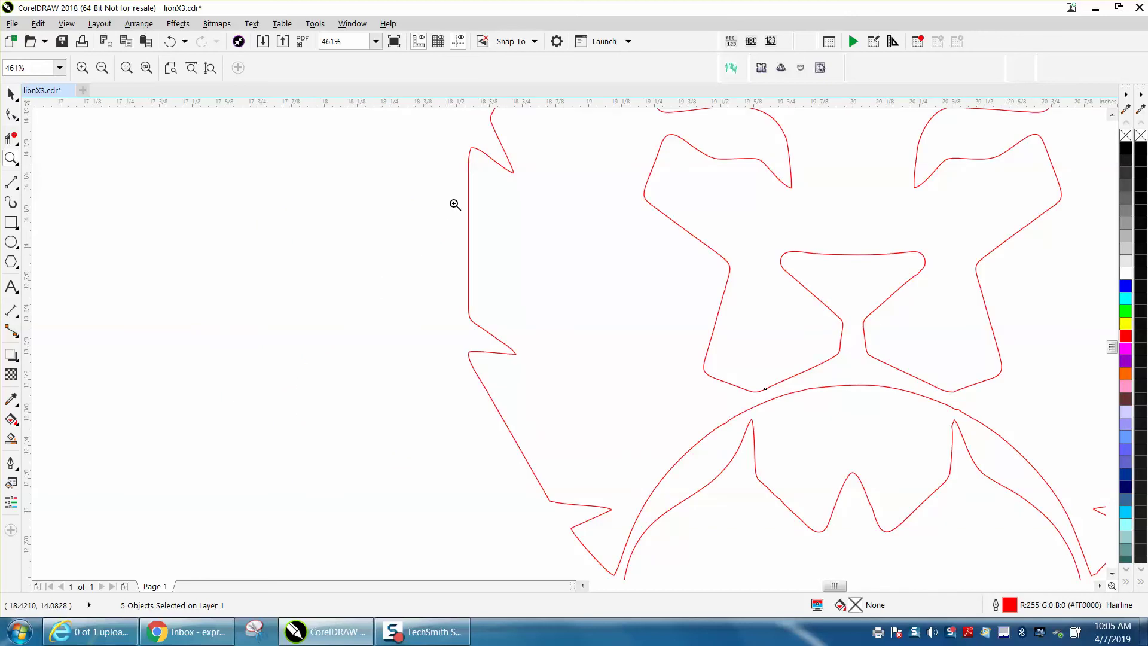
pyautogui.moveTo(461, 146); pyautogui.dragTo(517, 187)
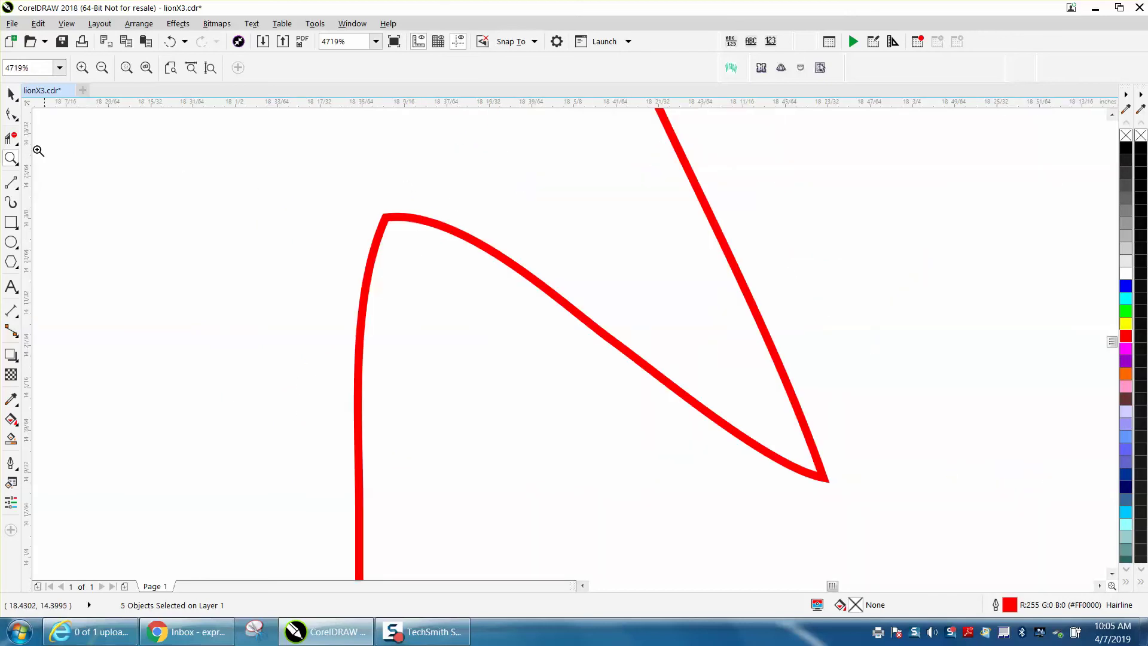
# Step: Round off the upper-left spike tip and delete its extra middle node
pyautogui.click(11, 113)
pyautogui.click(386, 216)
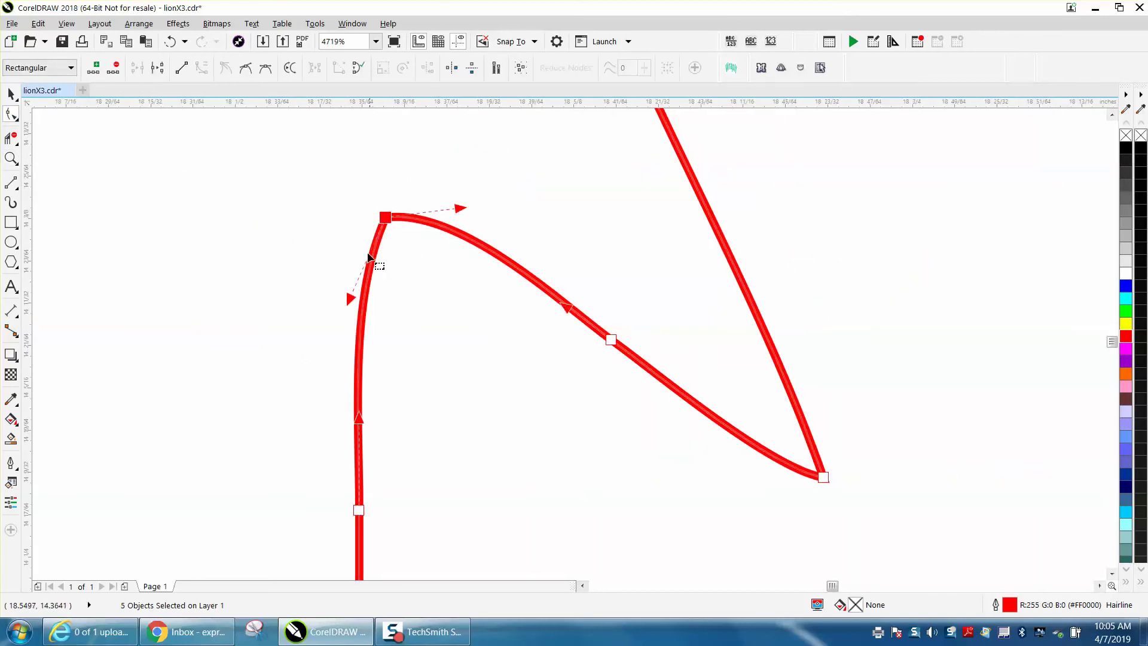
pyautogui.moveTo(349, 297); pyautogui.dragTo(365, 219)
pyautogui.scroll(-1, 201, 251)
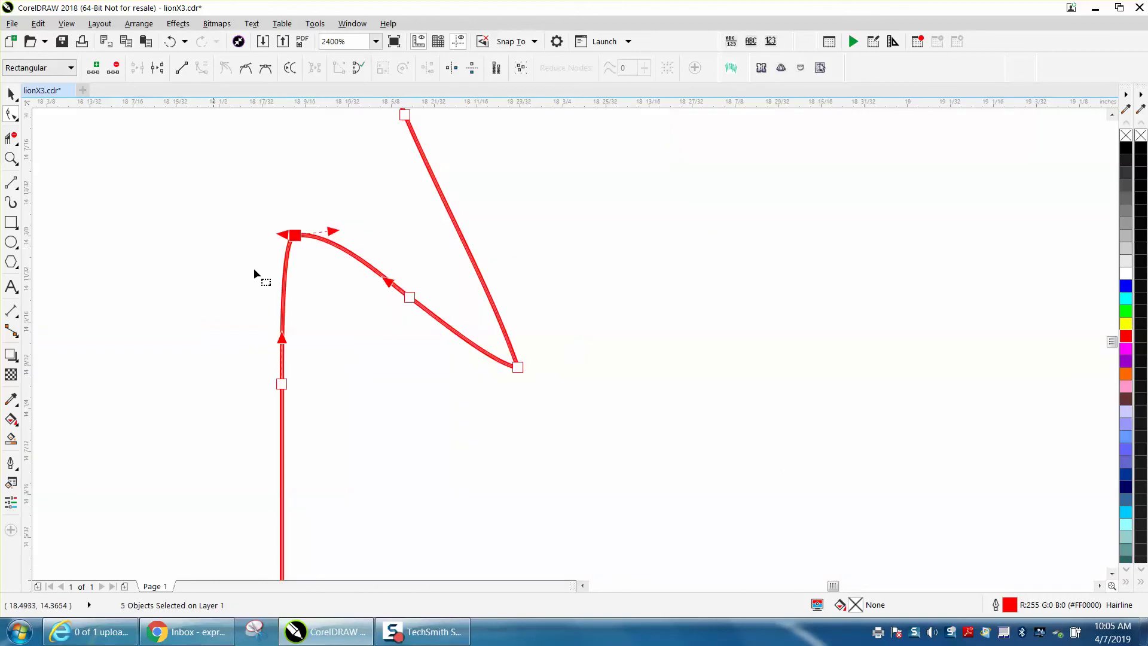
pyautogui.click(410, 299)
pyautogui.press('Delete')
pyautogui.scroll(-2, 418, 288)
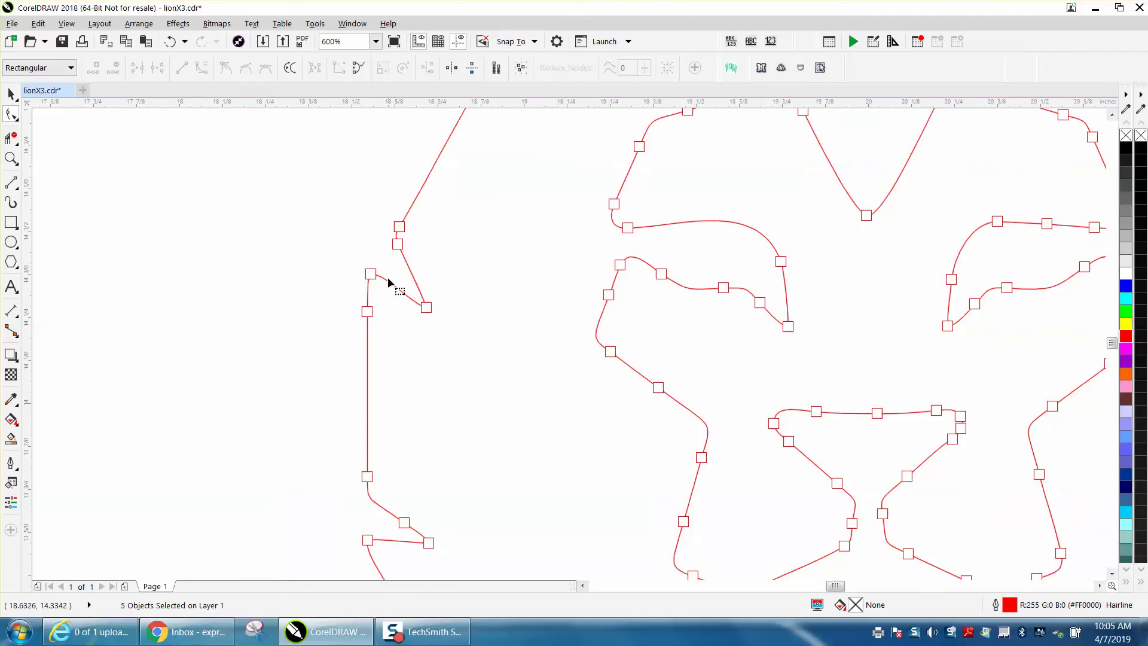
pyautogui.scroll(-1, 386, 272)
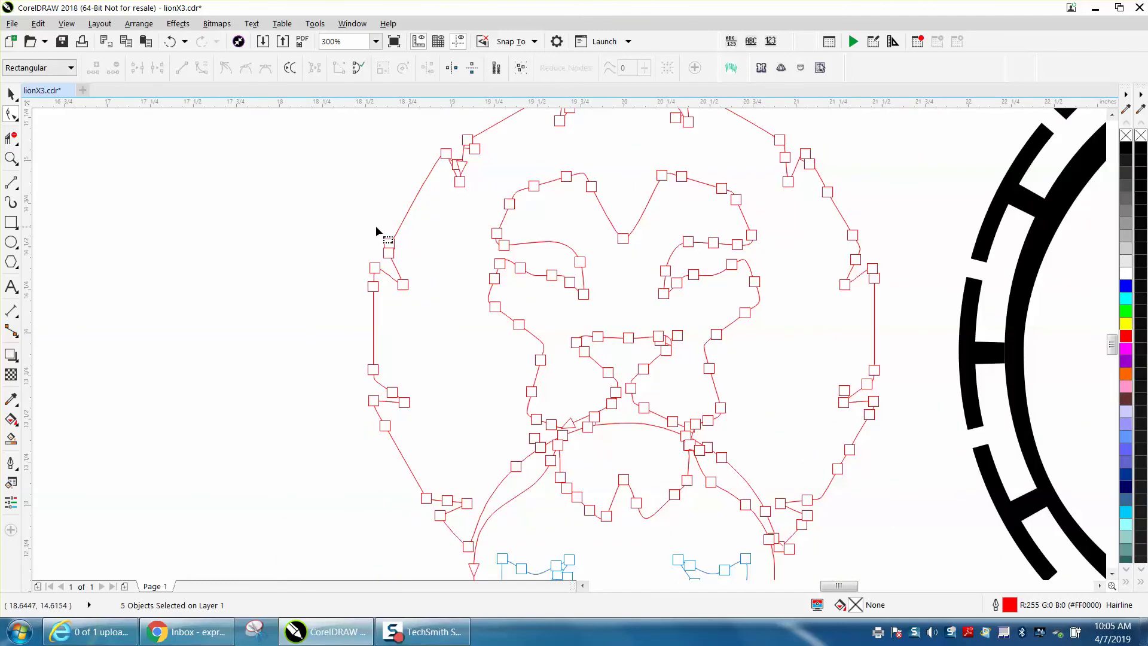
# Step: Zoom in on the eye and nose area down to the nose's lower edge
pyautogui.click(11, 158)
pyautogui.moveTo(512, 259); pyautogui.dragTo(648, 422)
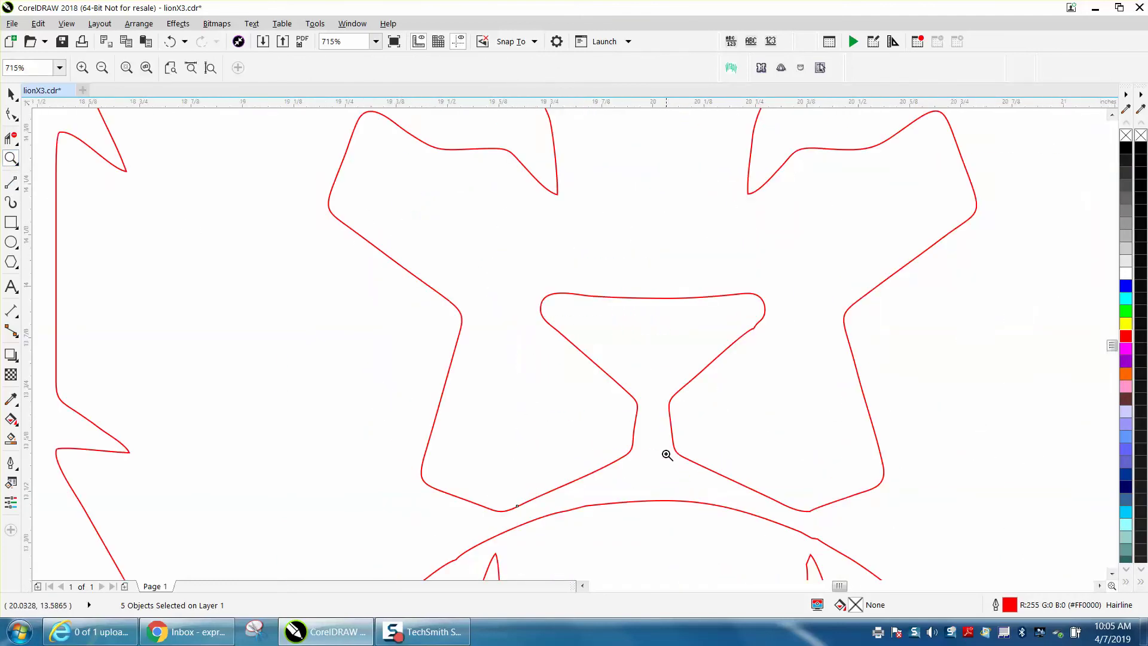
pyautogui.click(513, 492)
pyautogui.click(392, 335)
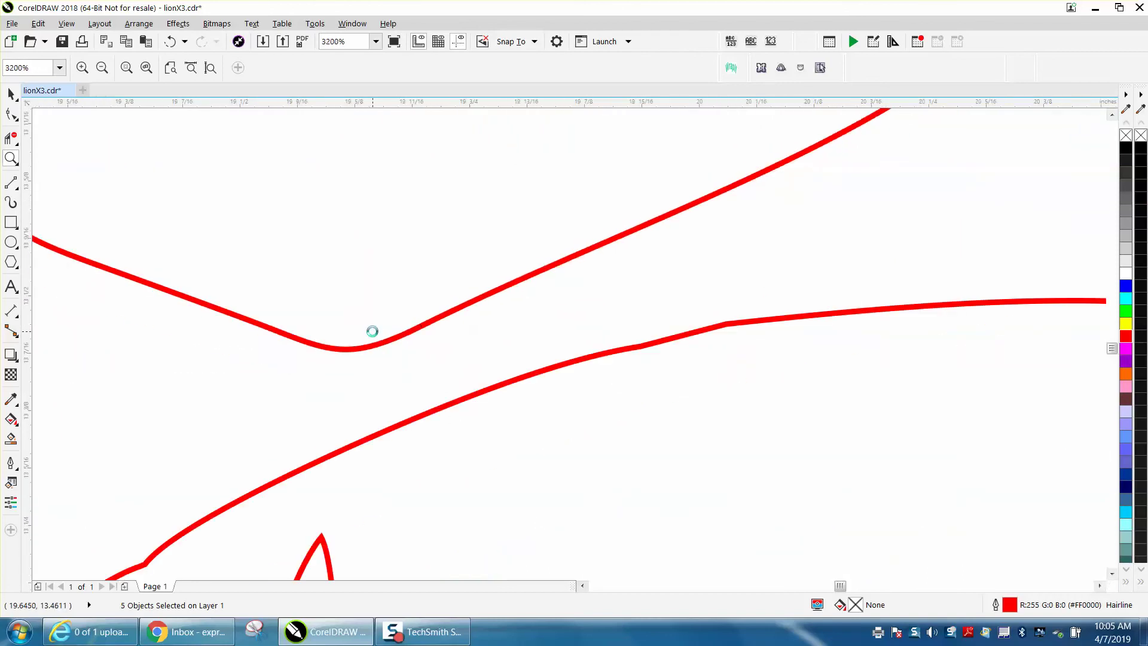
pyautogui.scroll(-4, 370, 331)
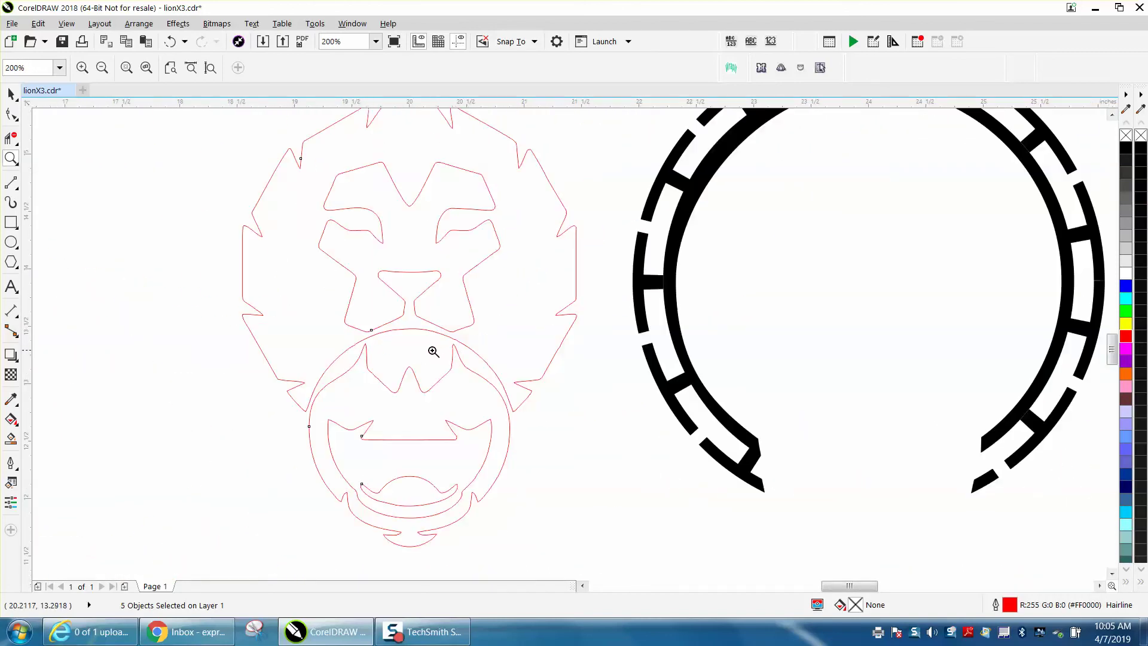
pyautogui.scroll(-1, 434, 351)
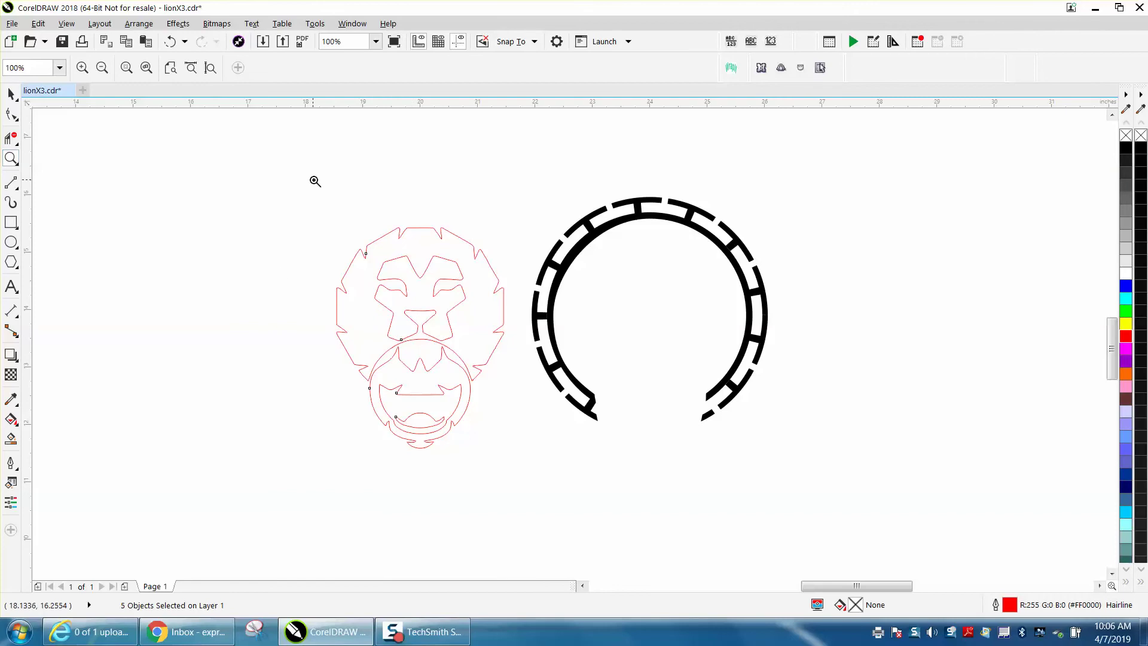
pyautogui.moveTo(287, 183); pyautogui.dragTo(743, 483)
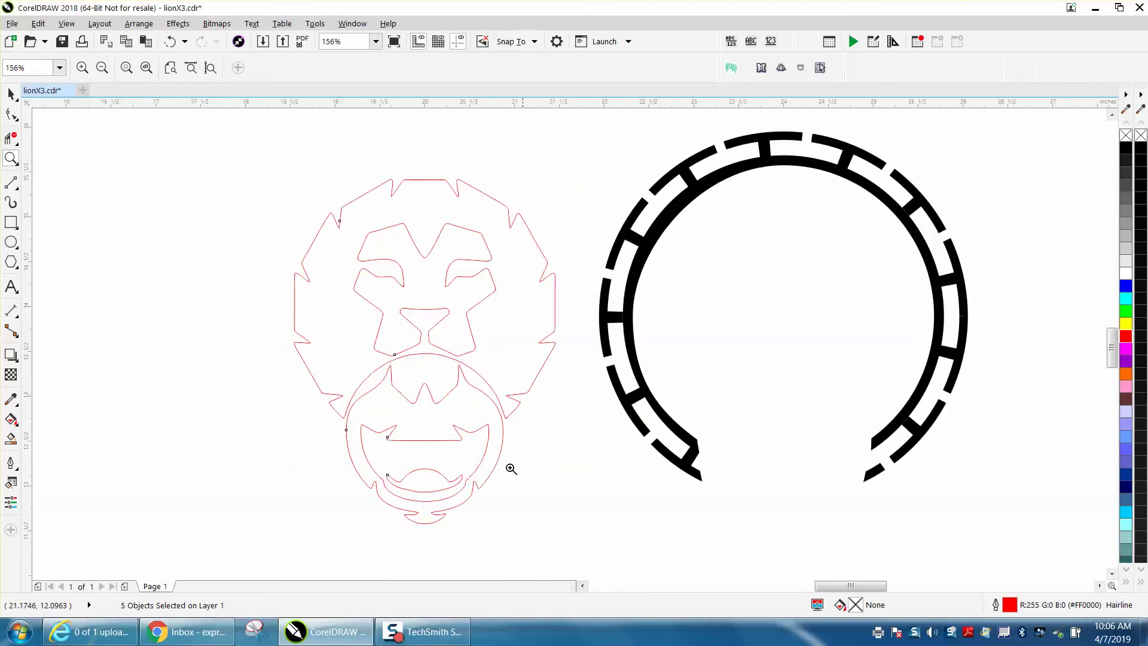
pyautogui.moveTo(372, 364); pyautogui.dragTo(489, 397)
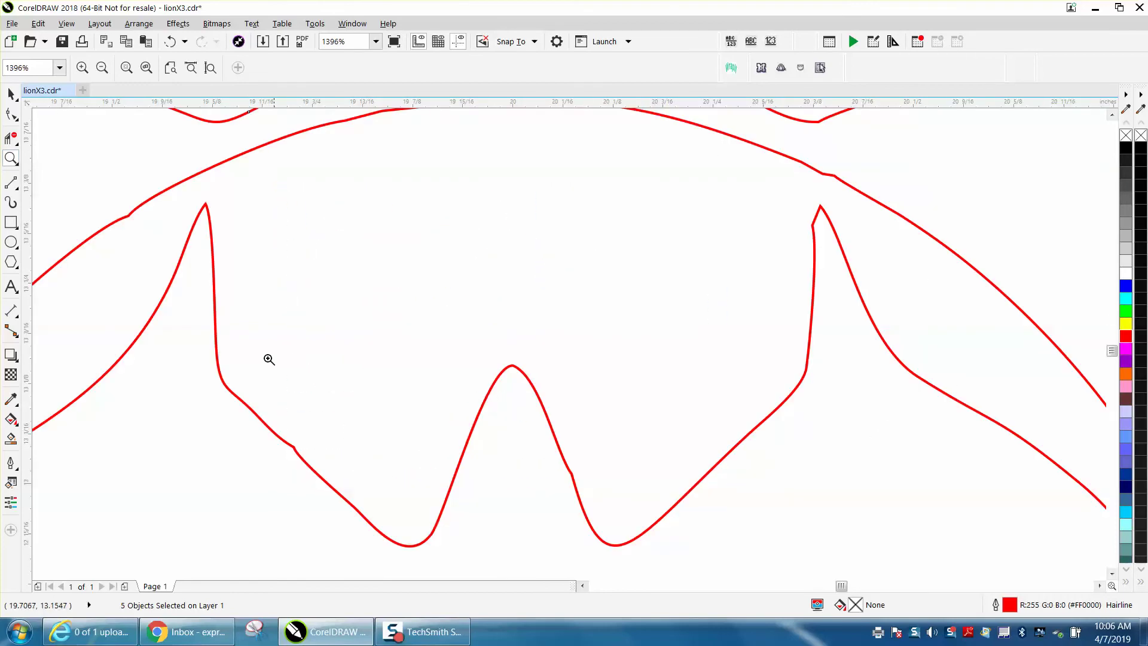
pyautogui.click(11, 114)
pyautogui.moveTo(311, 427); pyautogui.dragTo(278, 467)
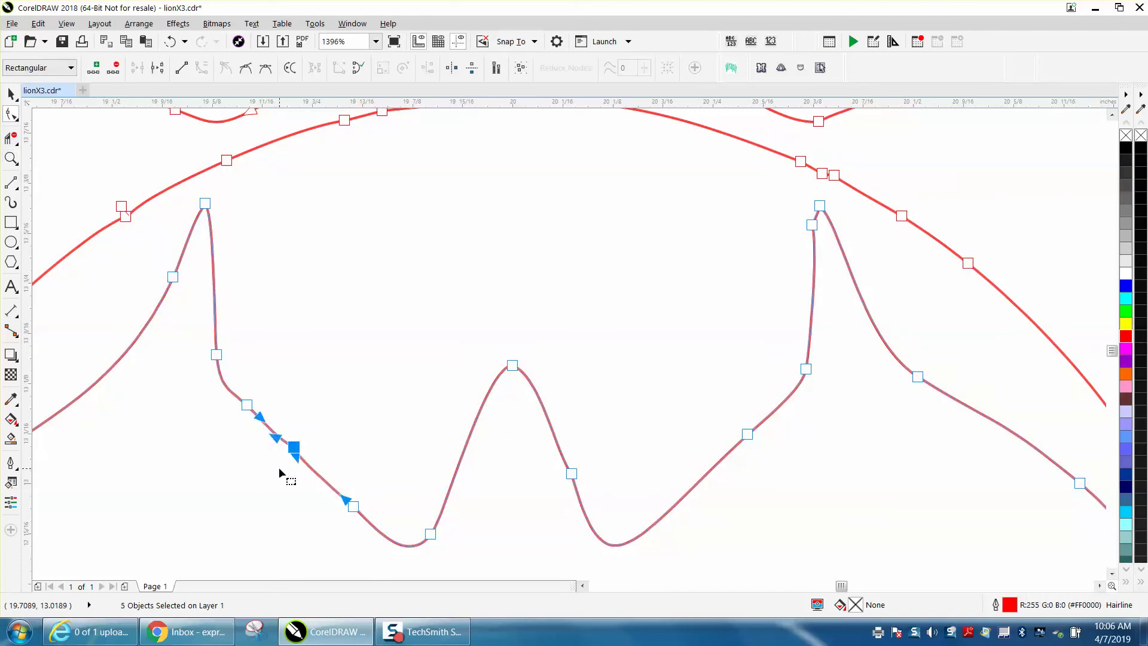
pyautogui.press('Delete')
pyautogui.moveTo(137, 185); pyautogui.dragTo(103, 236)
pyautogui.press('Delete')
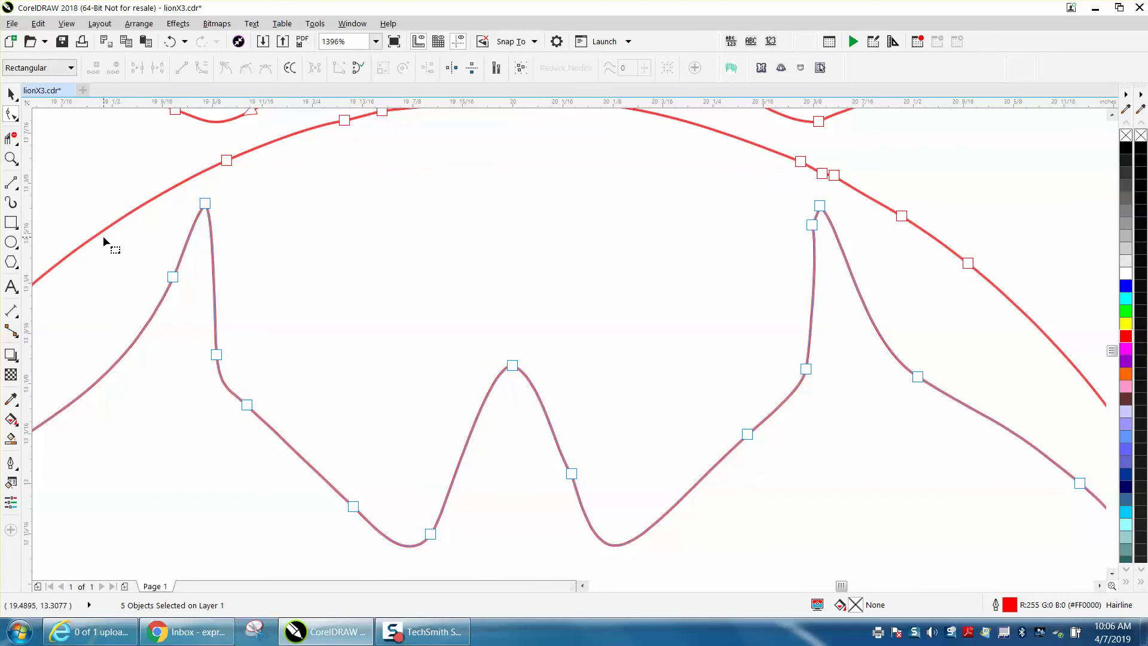
pyautogui.scroll(-3, 103, 235)
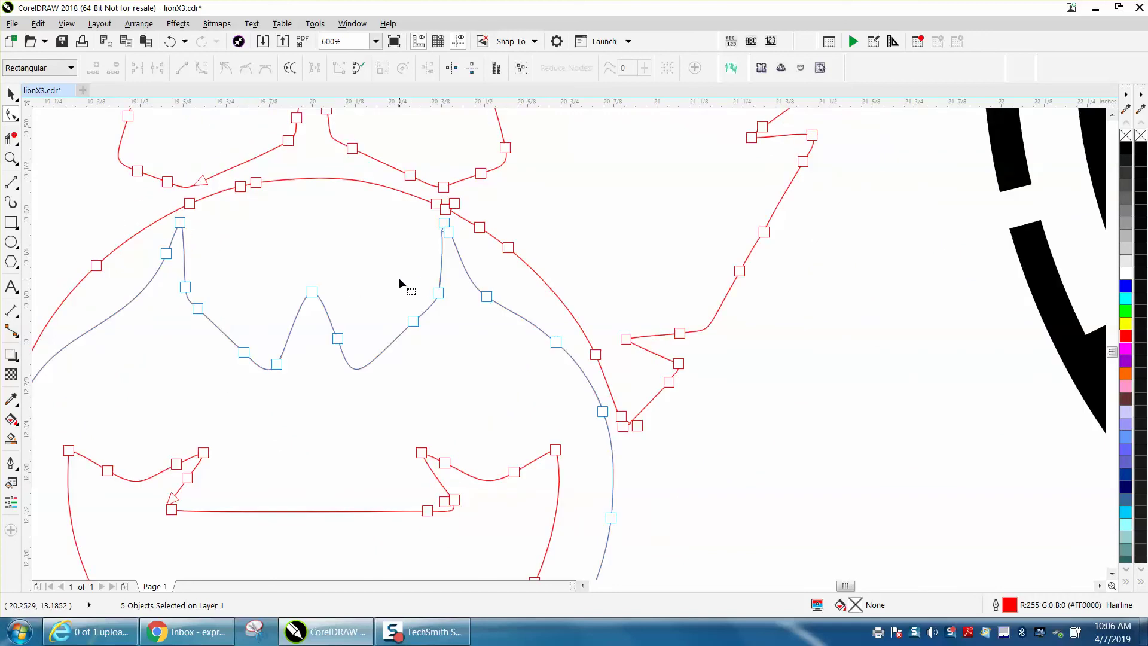
pyautogui.scroll(-3, 400, 277)
pyautogui.scroll(-2, 366, 267)
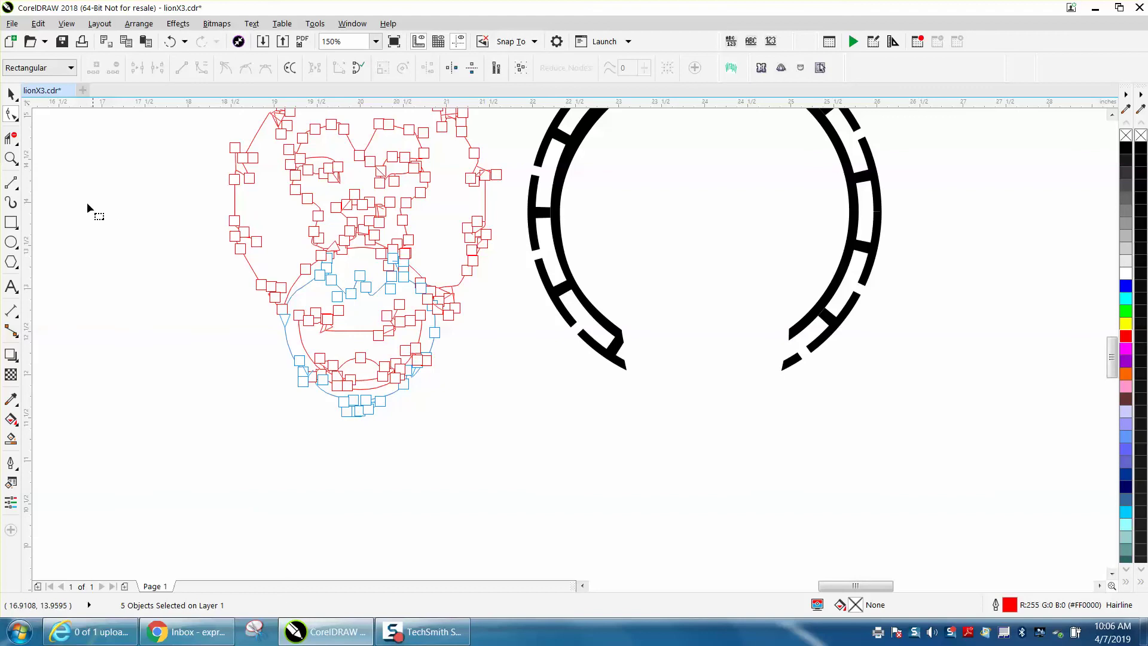
pyautogui.press('z')
pyautogui.scroll(-2, 219, 190)
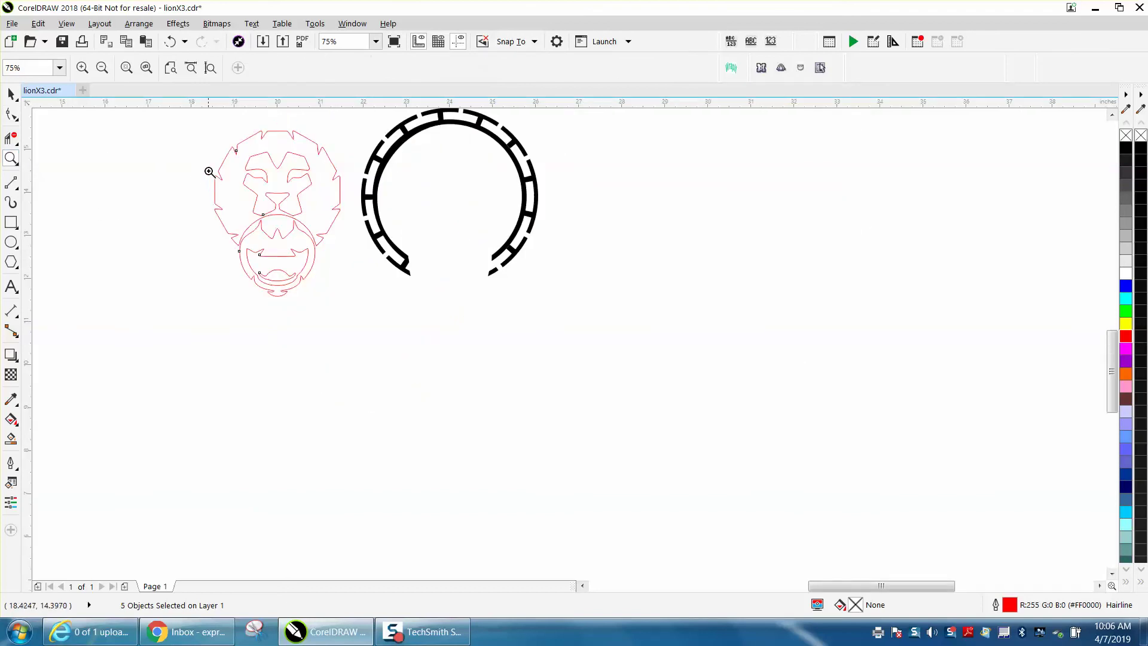
pyautogui.moveTo(254, 164); pyautogui.dragTo(253, 164)
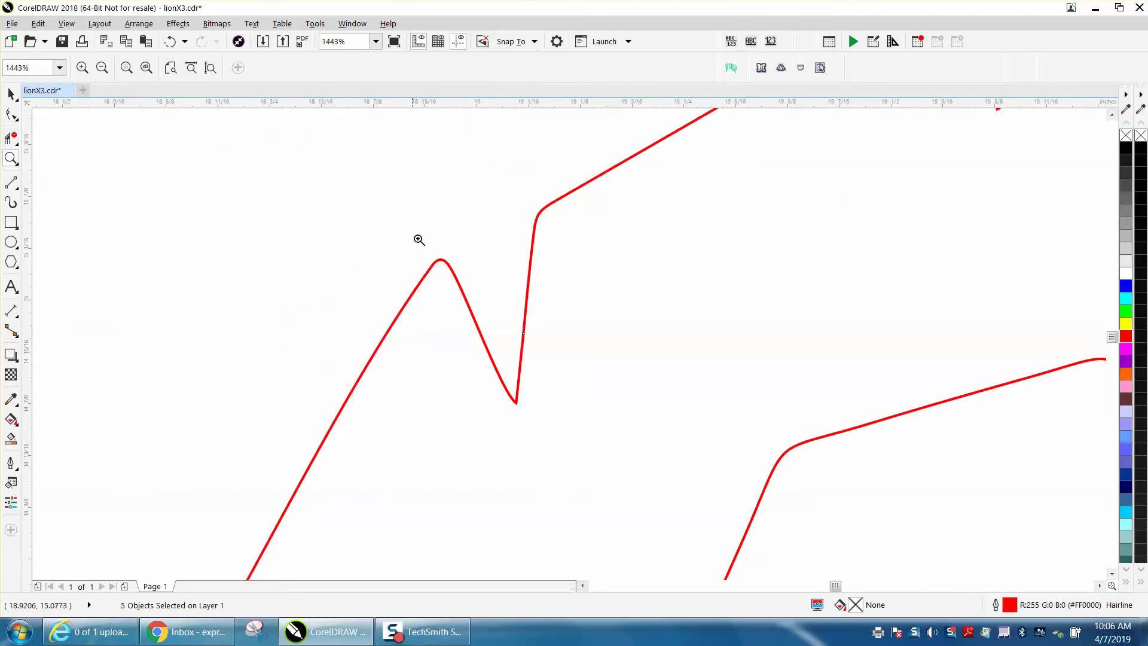
pyautogui.moveTo(459, 258); pyautogui.dragTo(567, 375)
pyautogui.scroll(-5, 259, 212)
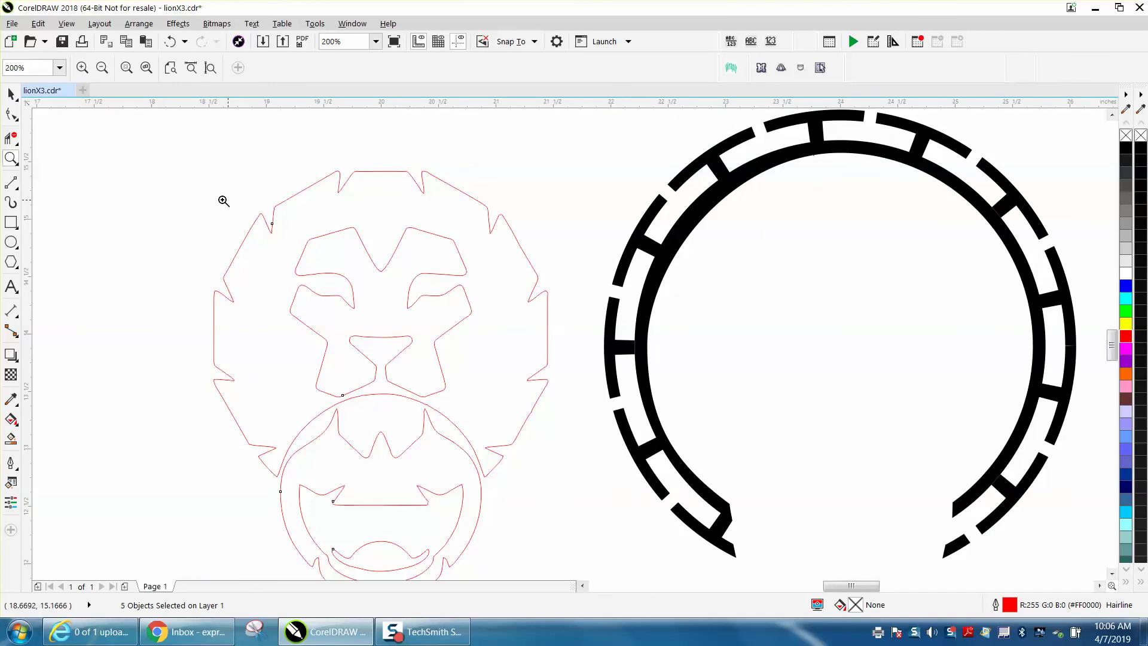
# Step: Select the five lion outline pieces, group them with Ctrl+G and centre them with P
pyautogui.click(11, 94)
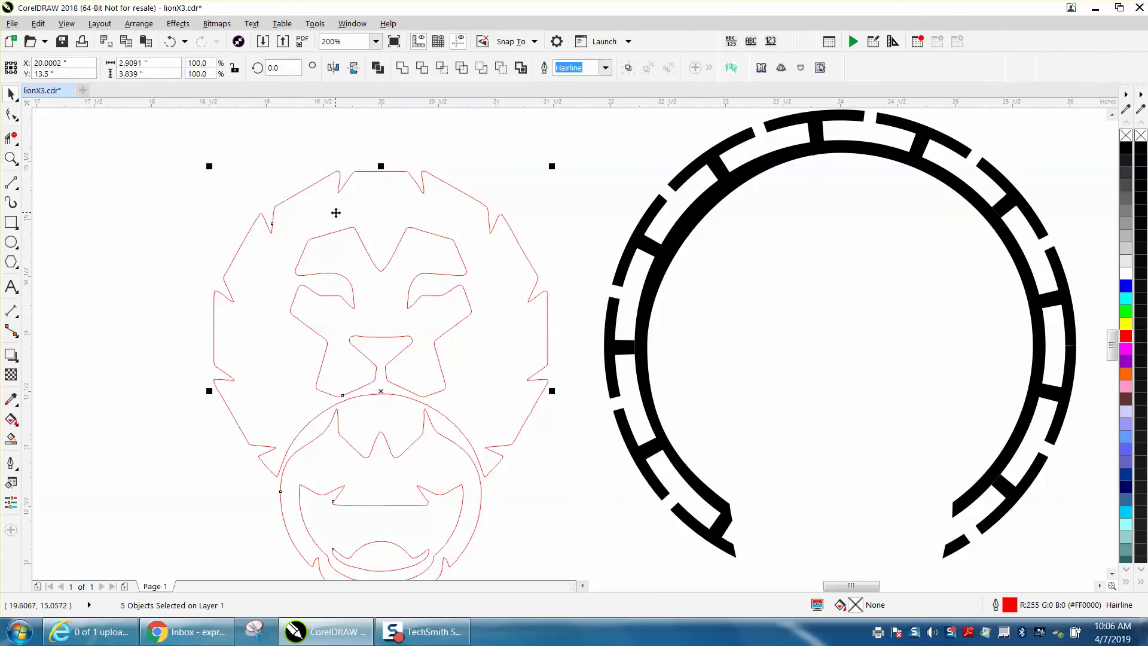
pyautogui.press('p')
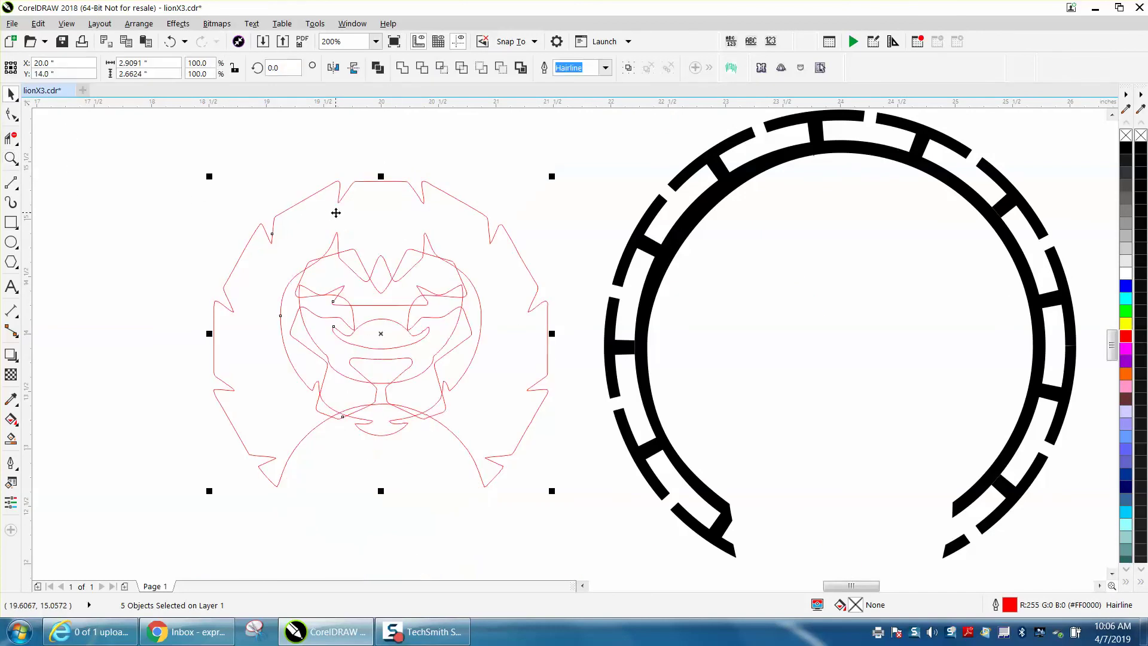
pyautogui.click(171, 41)
pyautogui.scroll(-1, 203, 135)
pyautogui.moveTo(201, 132); pyautogui.dragTo(417, 387)
pyautogui.hotkey('ctrl', 'g')
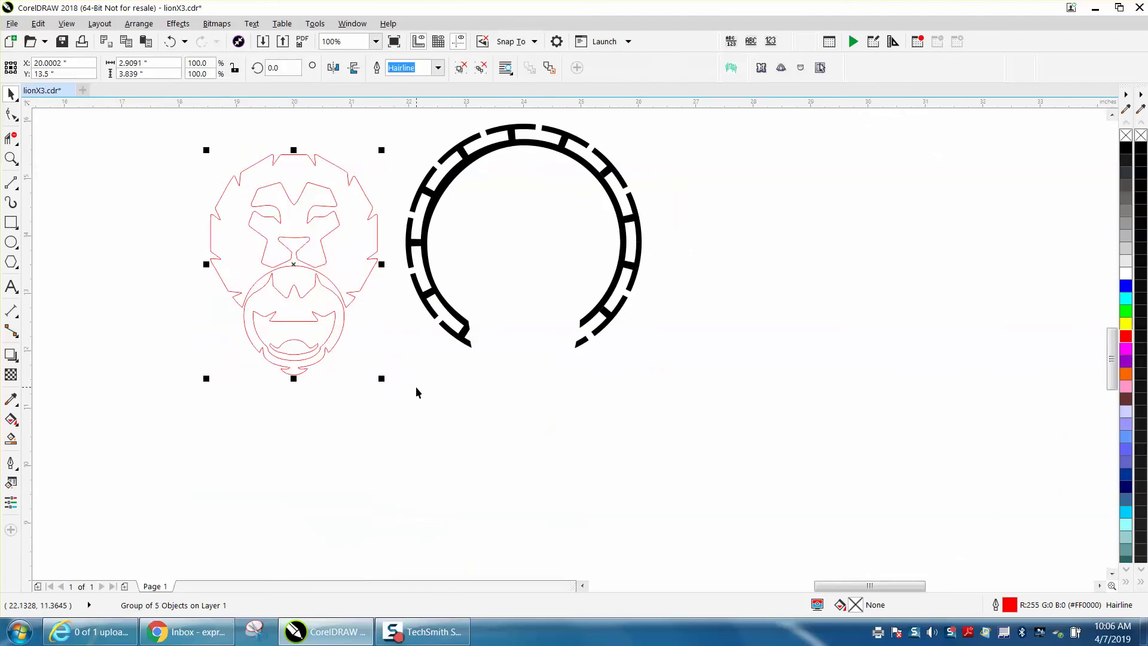
pyautogui.press('p')
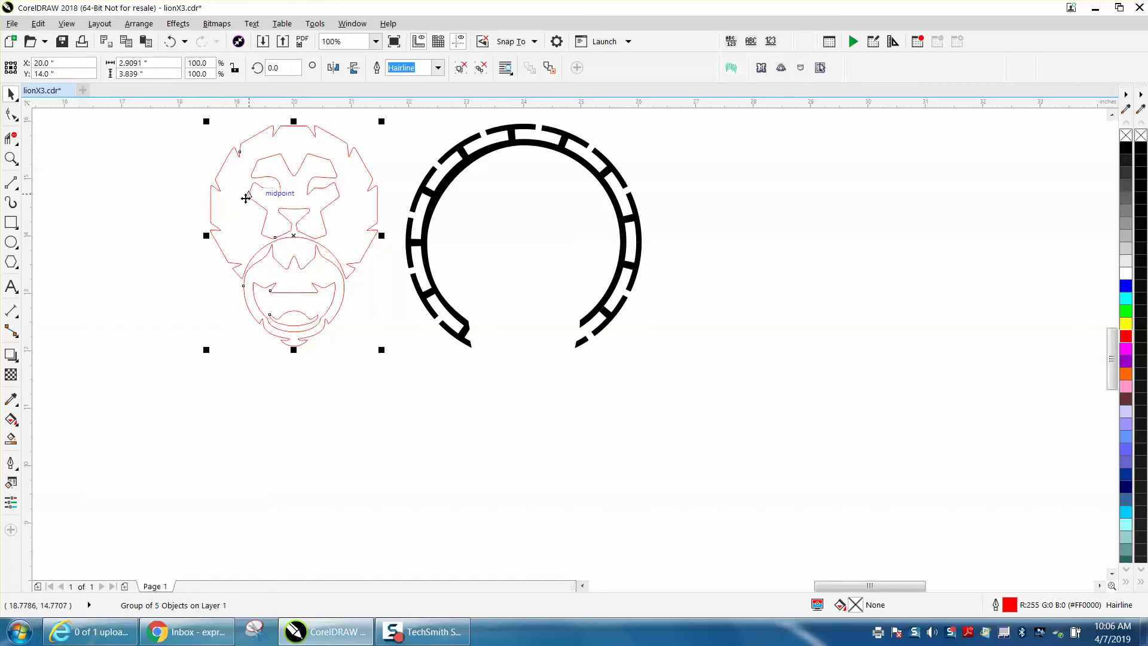
pyautogui.scroll(-1, 245, 196)
# Step: Draw a vertical line and centre it on the page through the lion
pyautogui.click(11, 182)
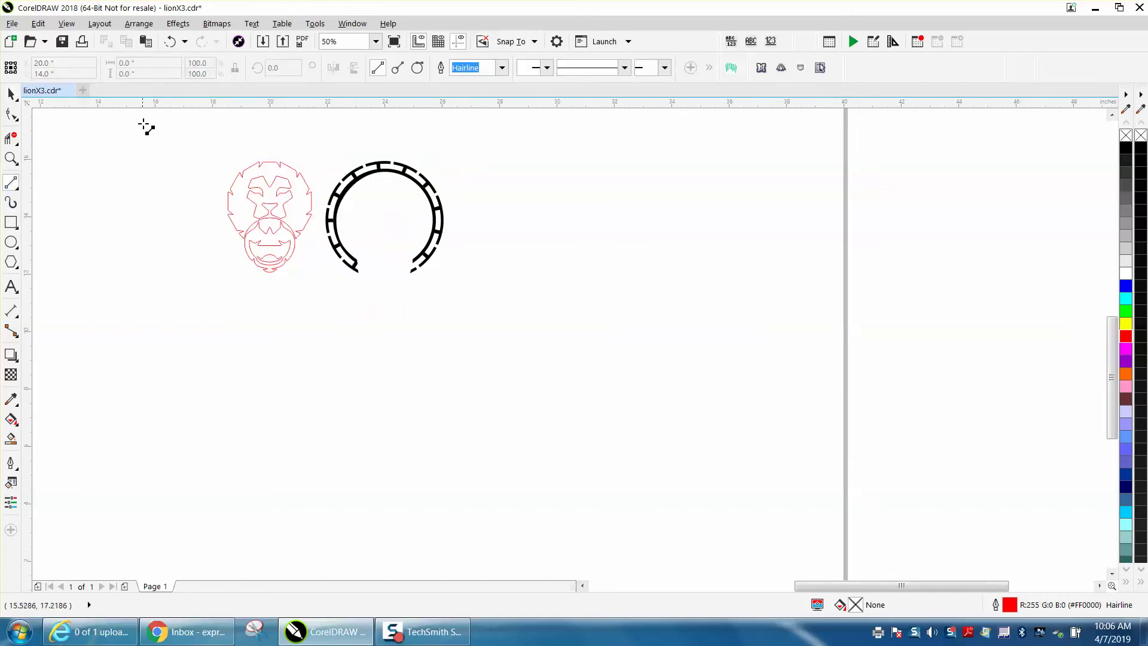
pyautogui.moveTo(158, 107)
pyautogui.mouseDown()
pyautogui.moveTo(149, 277)
pyautogui.moveTo(171, 323)
pyautogui.mouseUp()
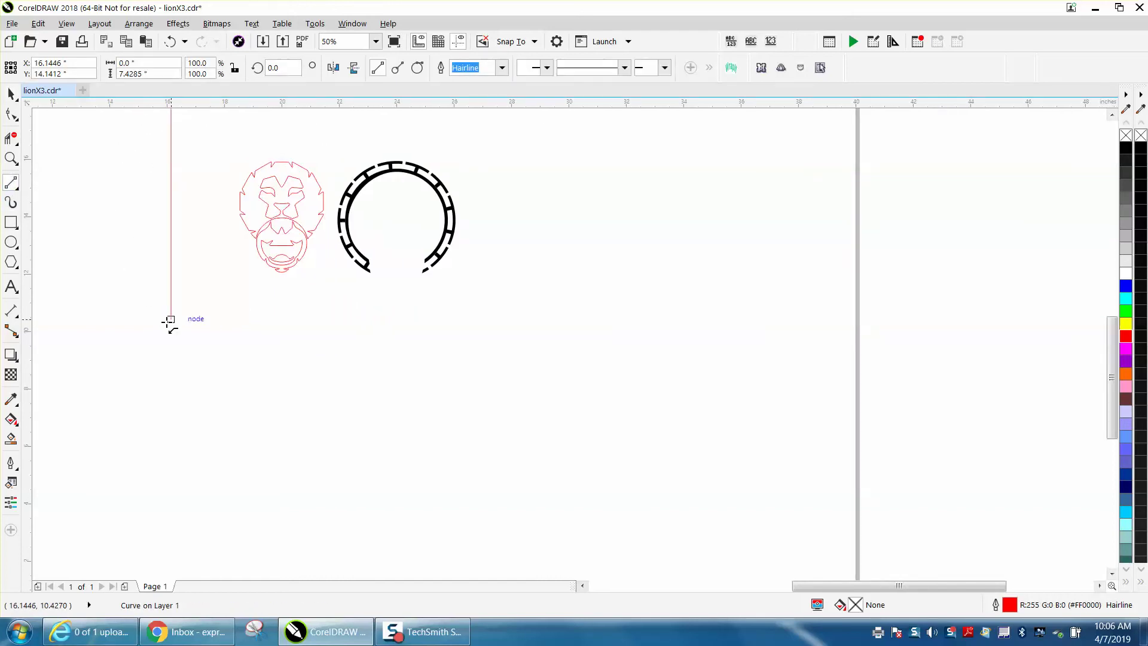
pyautogui.press('p')
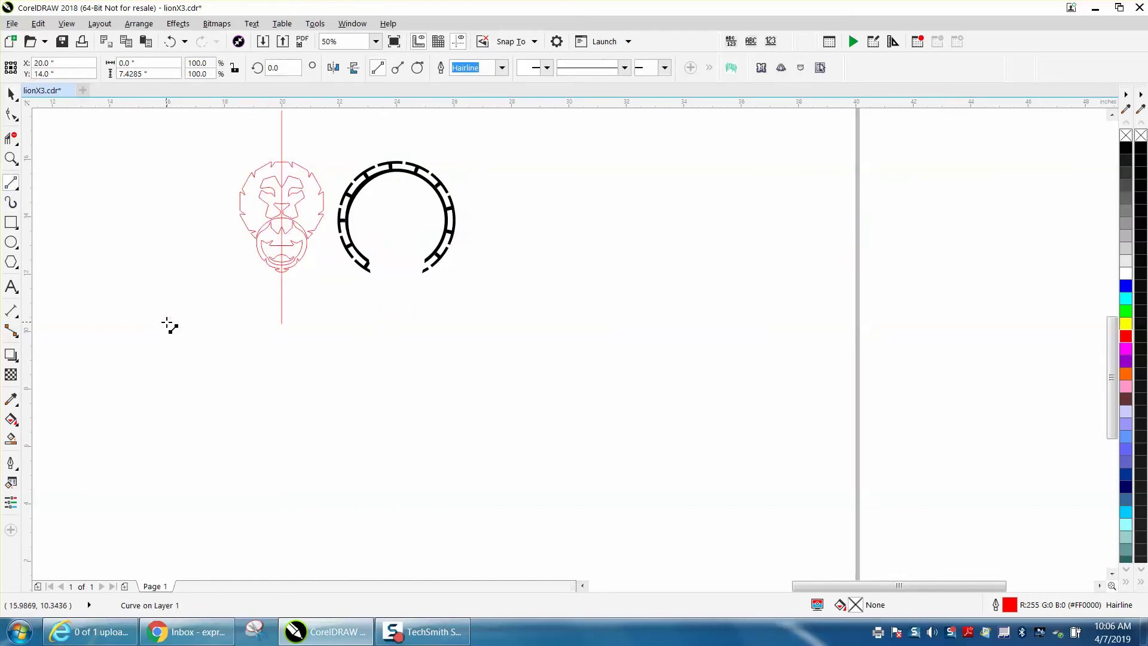
# Step: Trim away the lion outline's right half along the line, then delete the line
pyautogui.click(11, 159)
pyautogui.moveTo(235, 154); pyautogui.dragTo(380, 293)
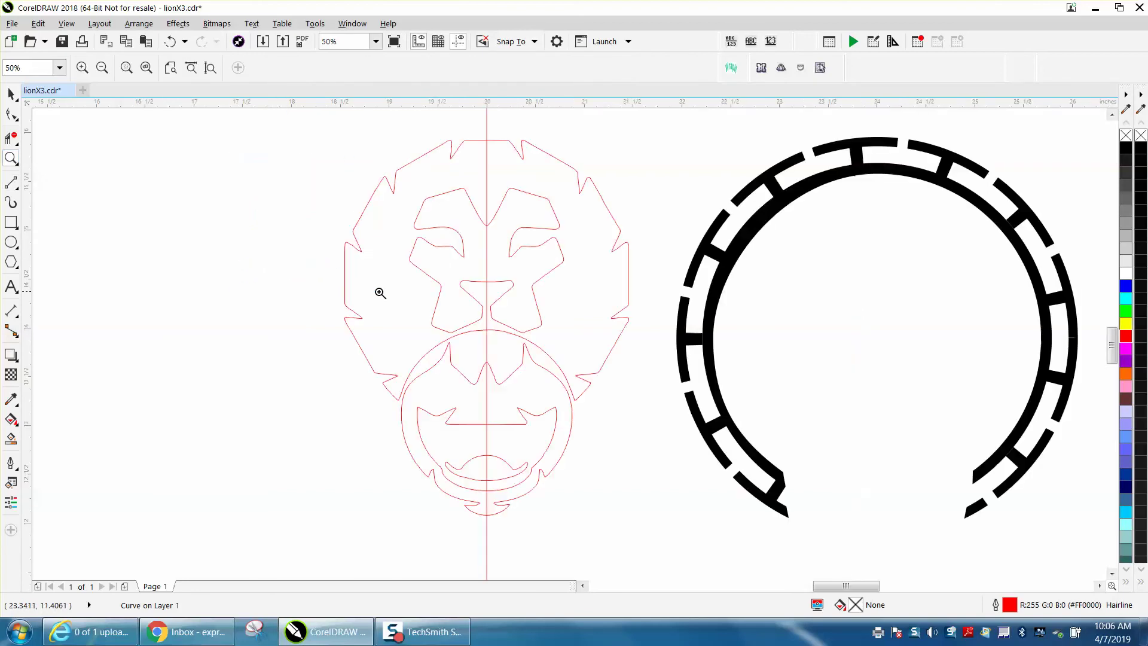
pyautogui.click(10, 138)
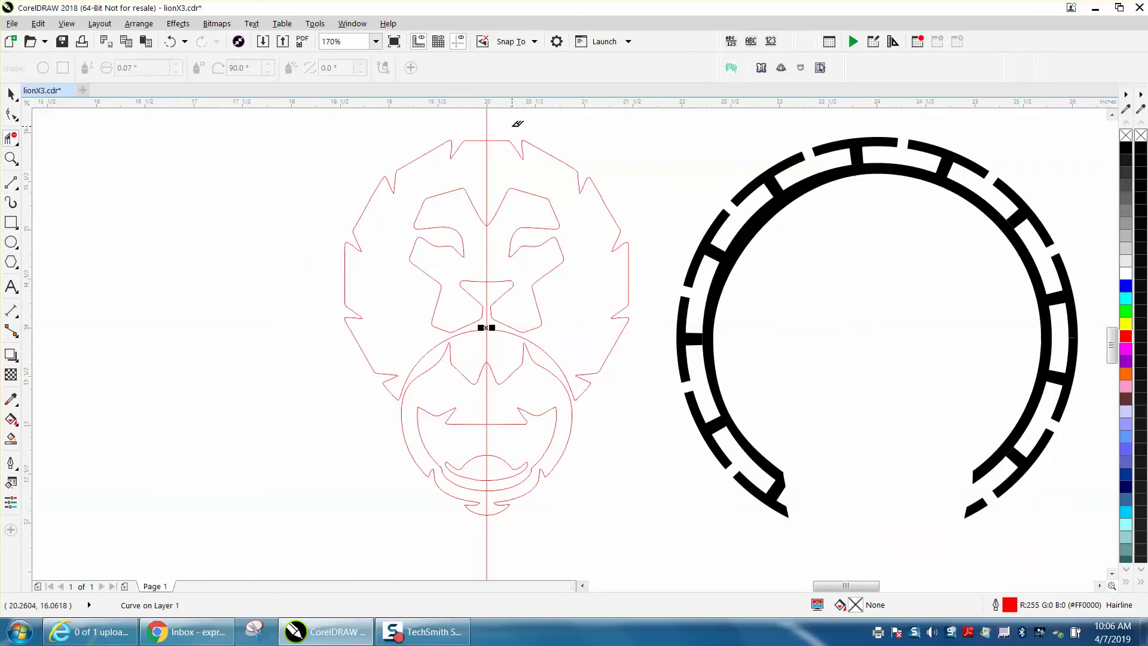
pyautogui.moveTo(512, 126); pyautogui.dragTo(568, 540)
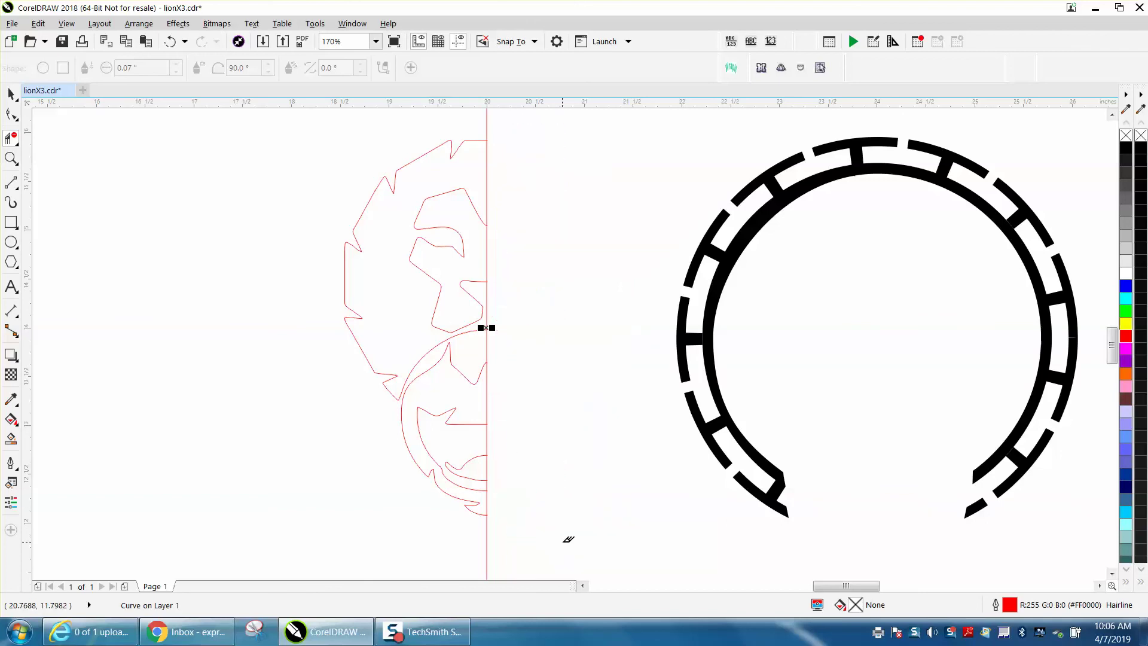
pyautogui.click(11, 94)
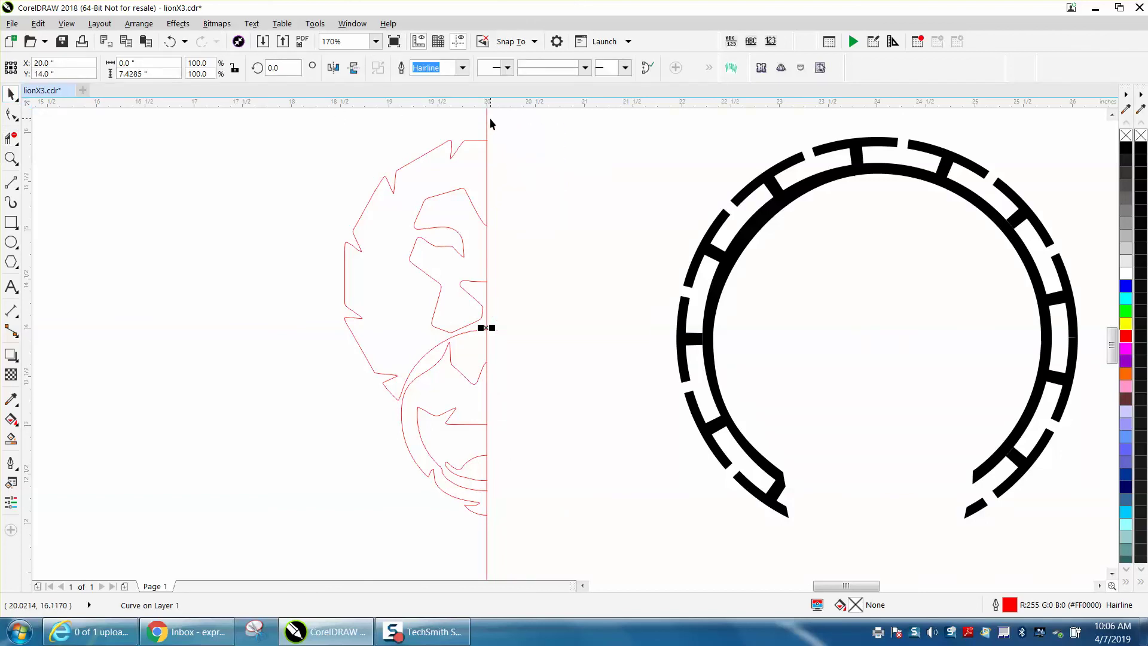
pyautogui.press('Delete')
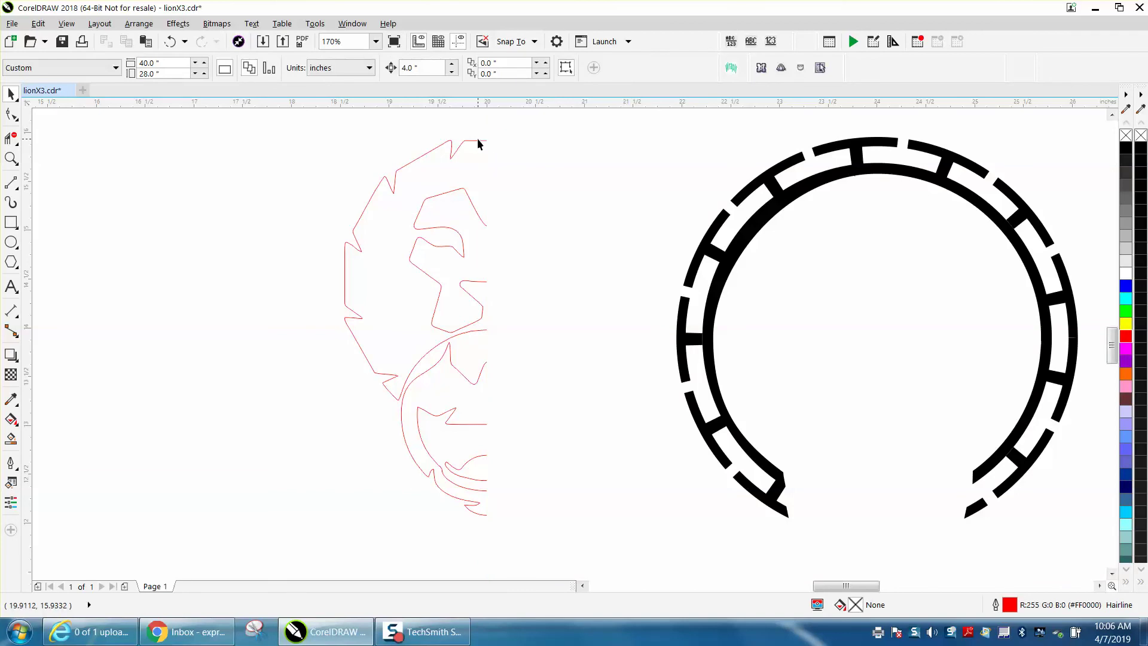
# Step: Mirror a copy of the lion half across to the right side
pyautogui.moveTo(481, 443); pyautogui.dragTo(609, 557)
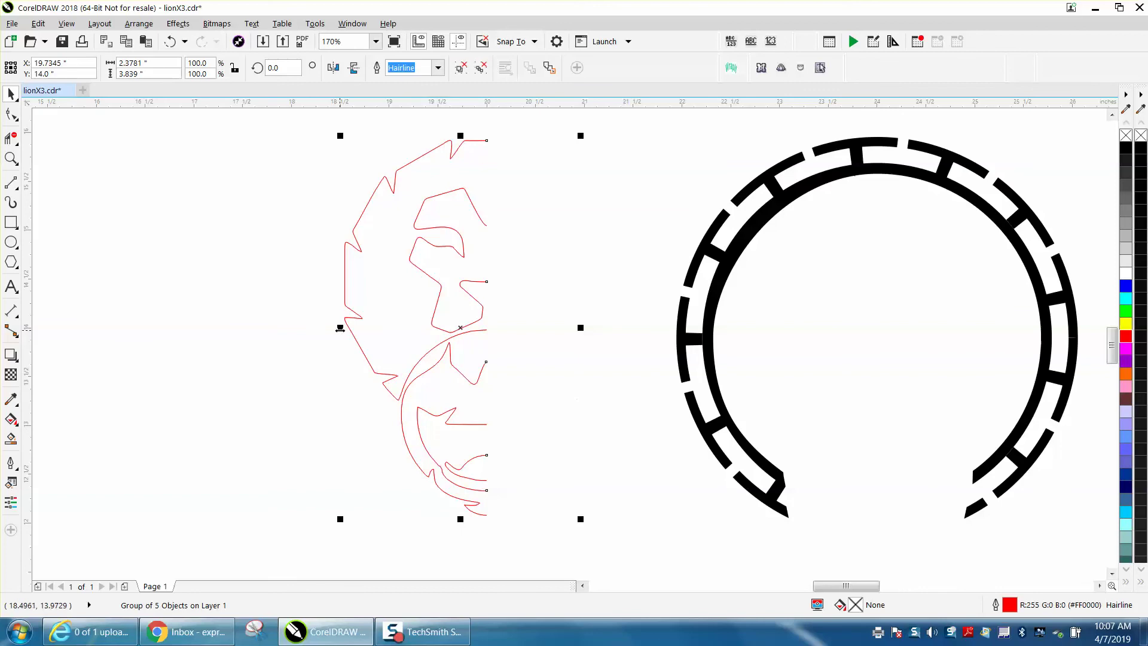
pyautogui.moveTo(340, 327); pyautogui.dragTo(580, 330)
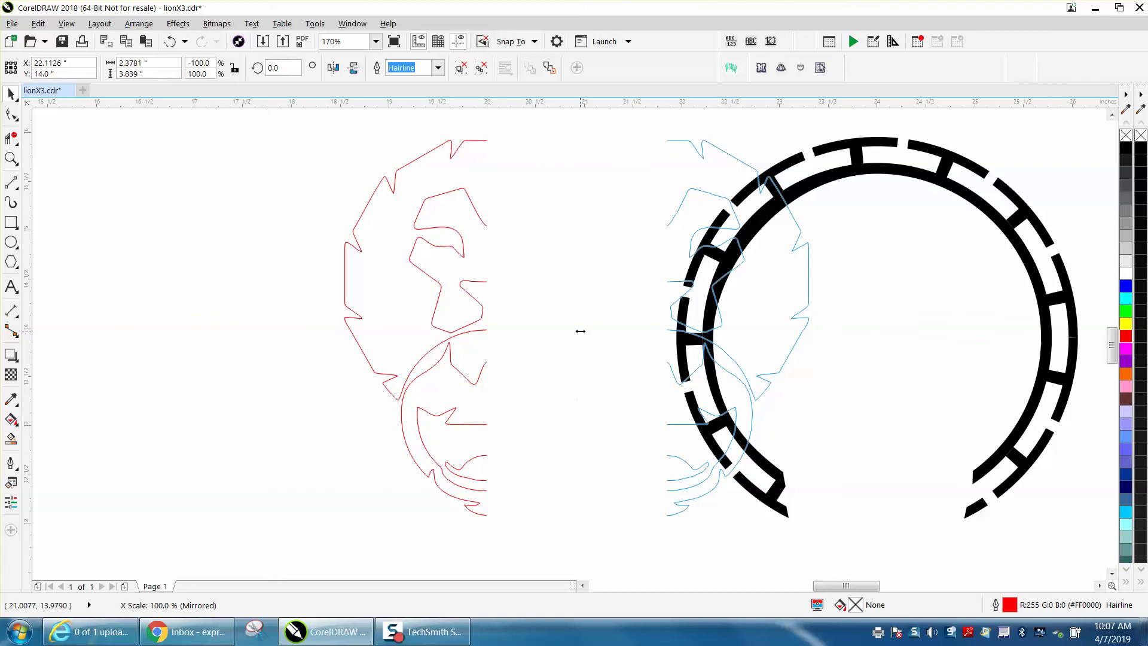
pyautogui.moveTo(576, 331); pyautogui.dragTo(576, 331)
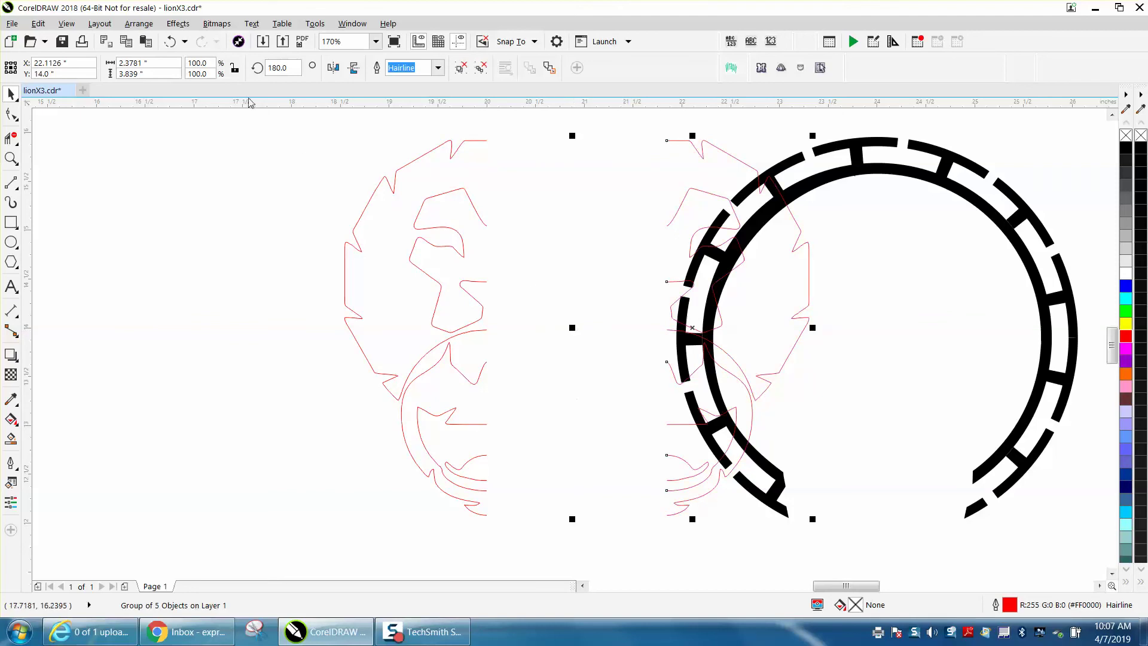
pyautogui.click(170, 43)
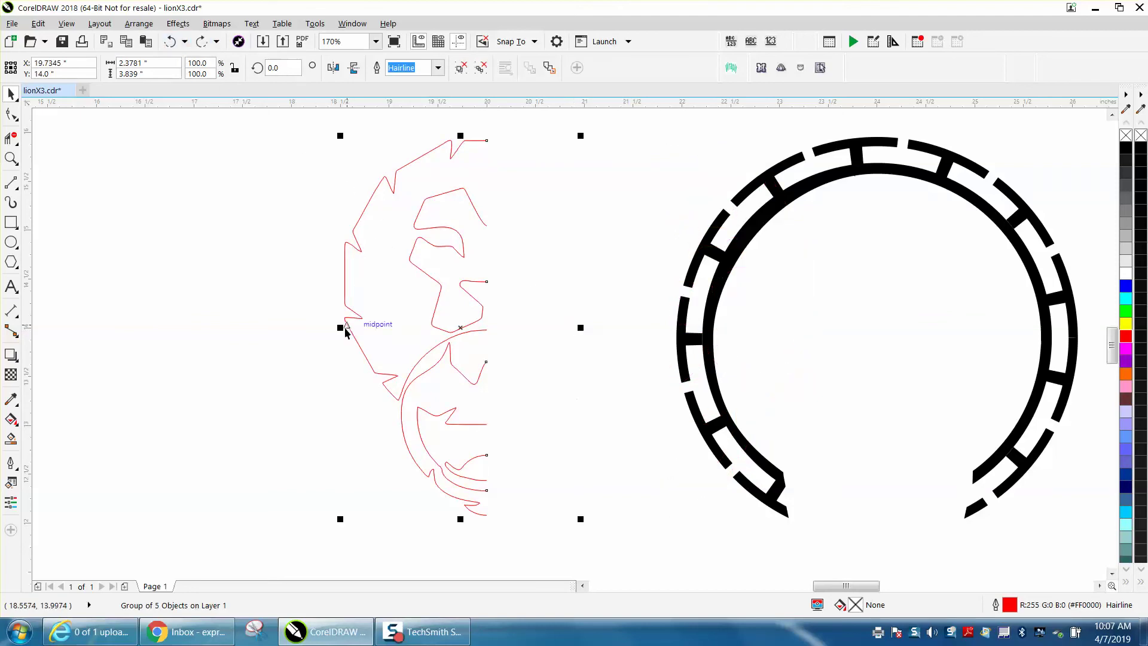
pyautogui.moveTo(341, 328); pyautogui.dragTo(570, 328)
pyautogui.moveTo(341, 328); pyautogui.dragTo(597, 327)
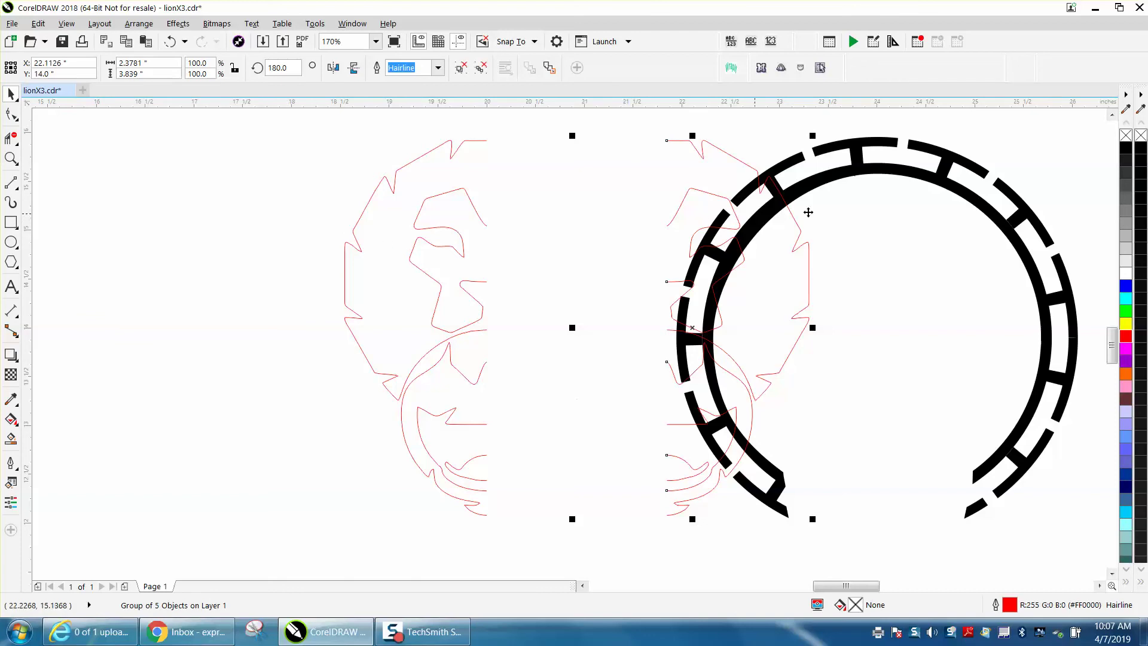
# Step: Nudge the segmented ring right with Shift+Right and delete the mirrored right half
pyautogui.click(854, 177)
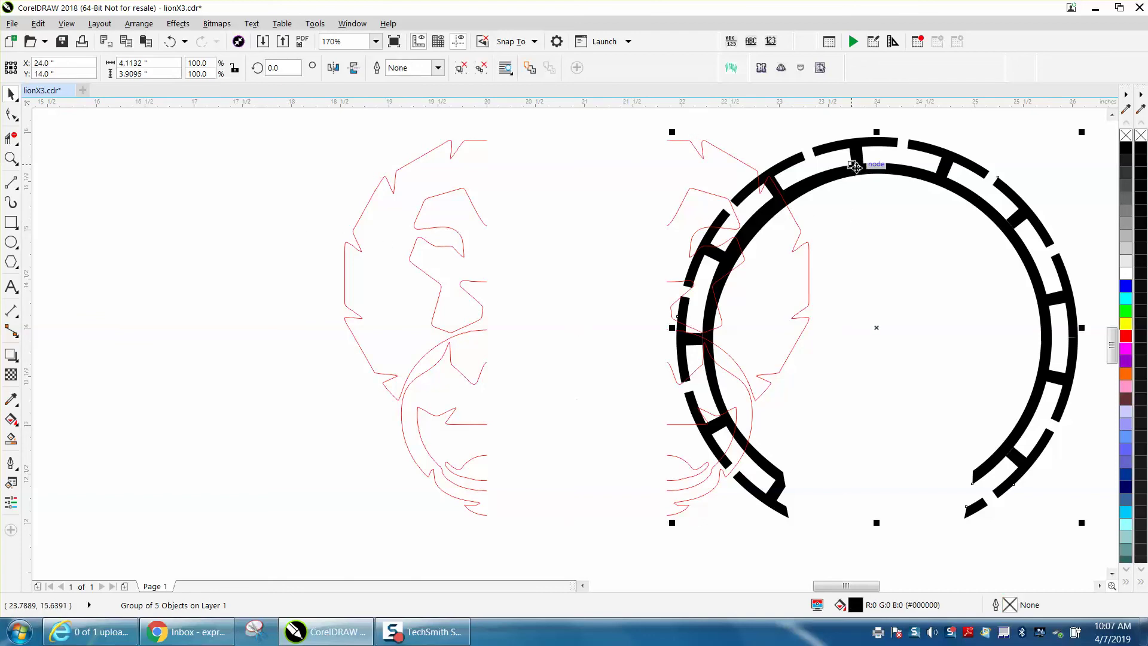
pyautogui.hotkey('shift', 'Right')
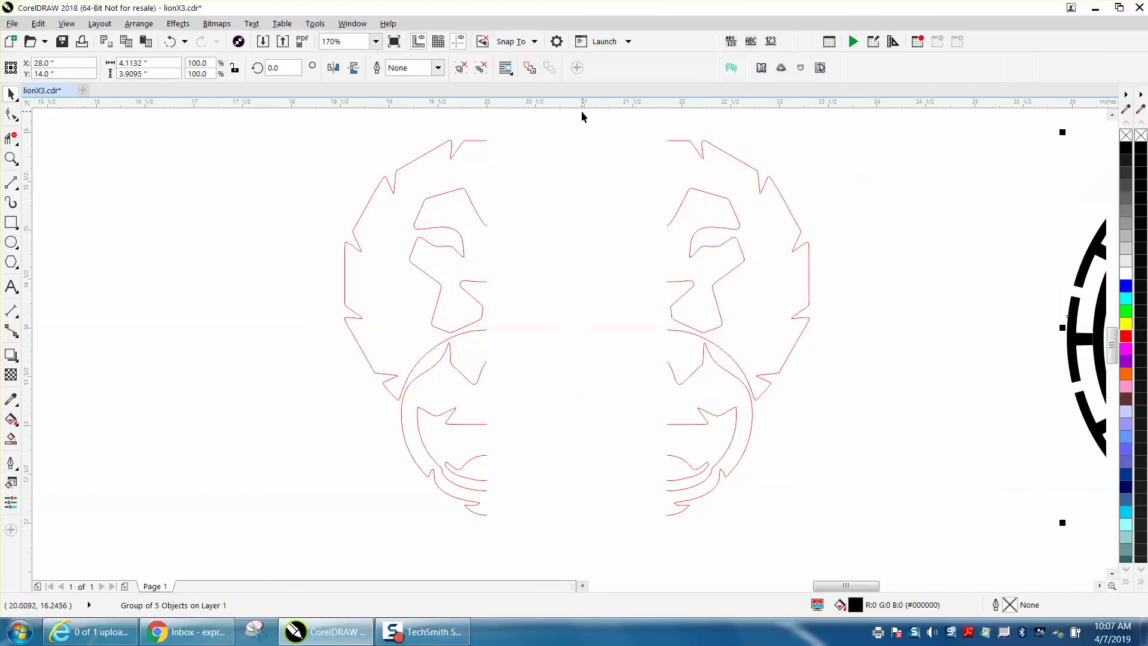
pyautogui.moveTo(593, 119); pyautogui.dragTo(792, 428)
pyautogui.moveTo(914, 564); pyautogui.dragTo(916, 564)
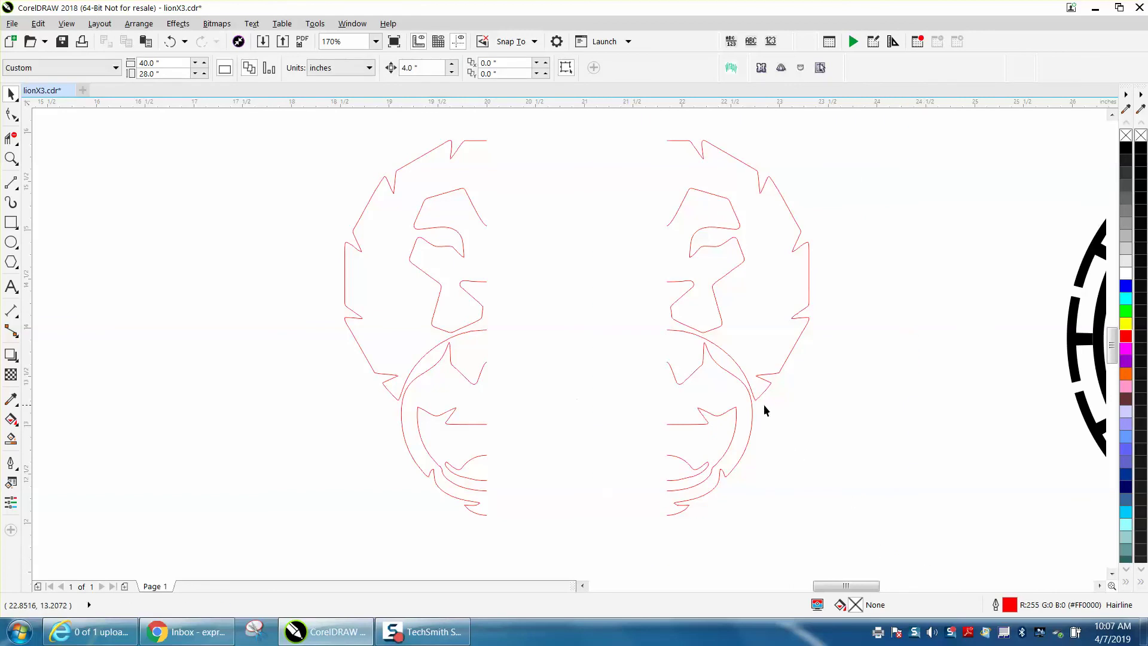
pyautogui.click(764, 388)
pyautogui.press('Delete')
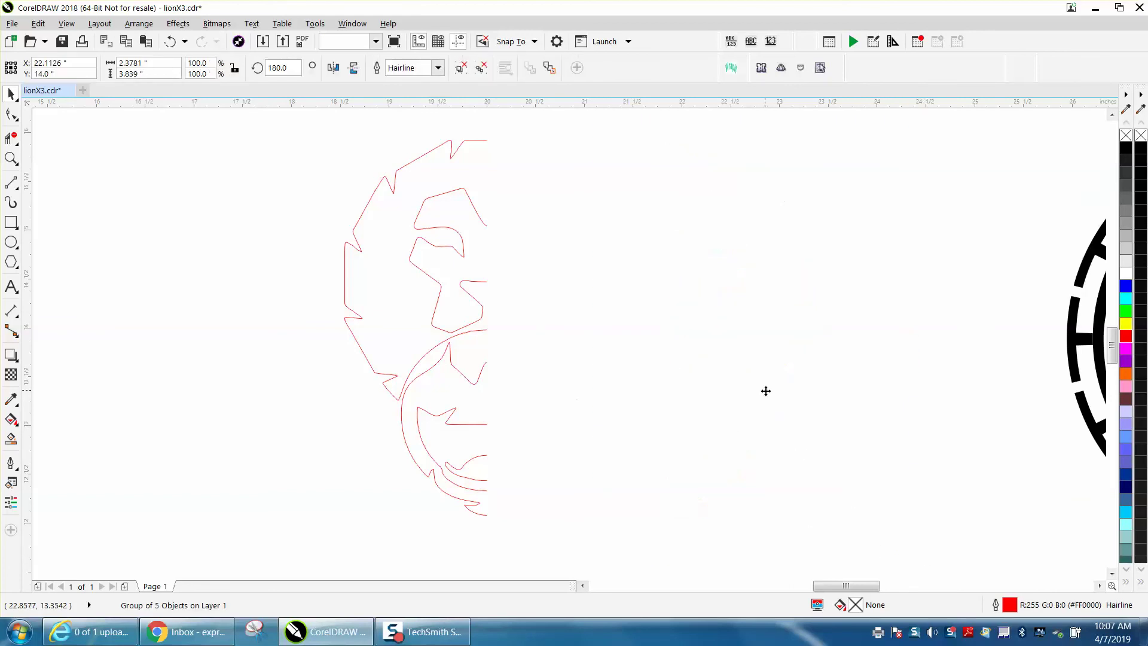
pyautogui.click(11, 222)
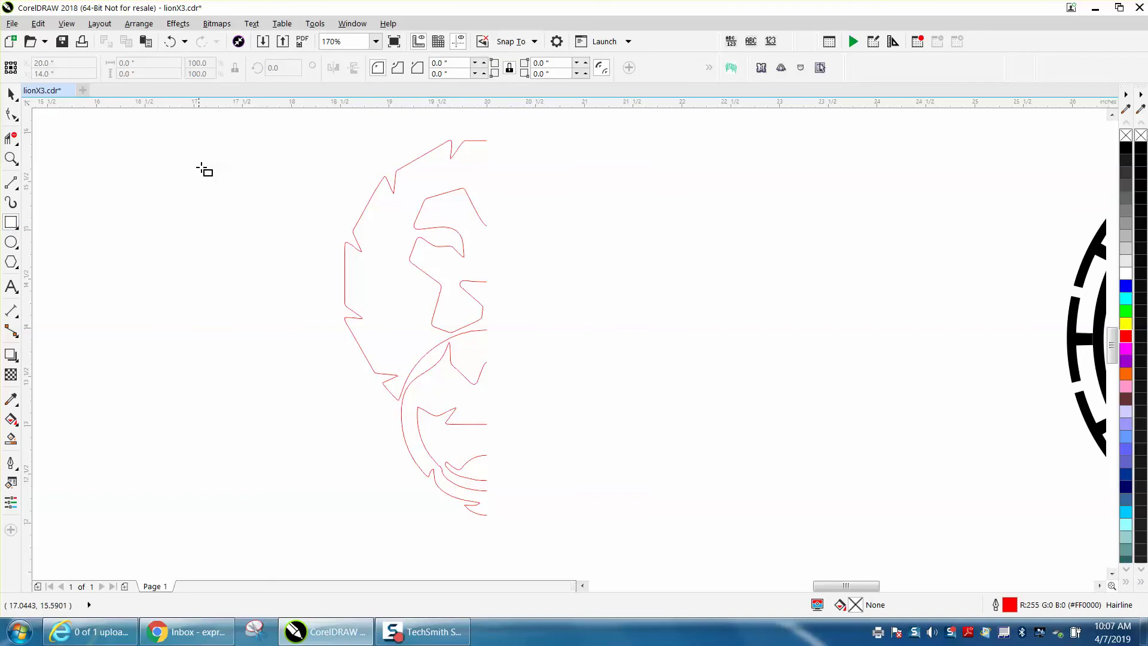
pyautogui.moveTo(233, 135)
pyautogui.mouseDown()
pyautogui.moveTo(780, 528)
pyautogui.moveTo(932, 553)
pyautogui.mouseUp()
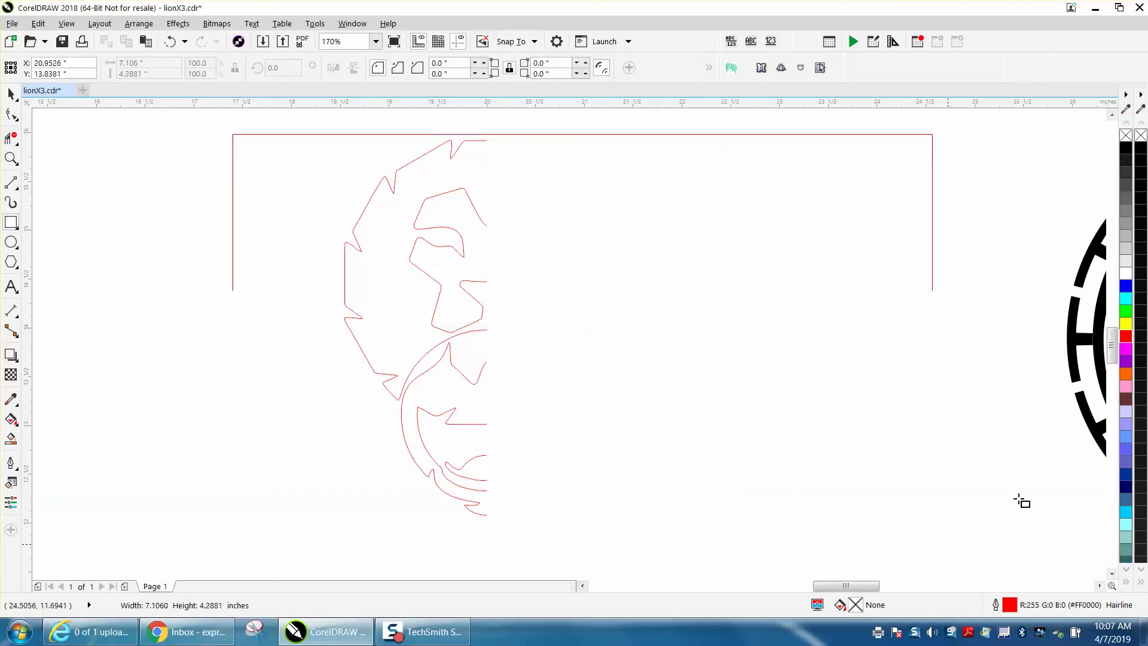
pyautogui.click(1126, 323)
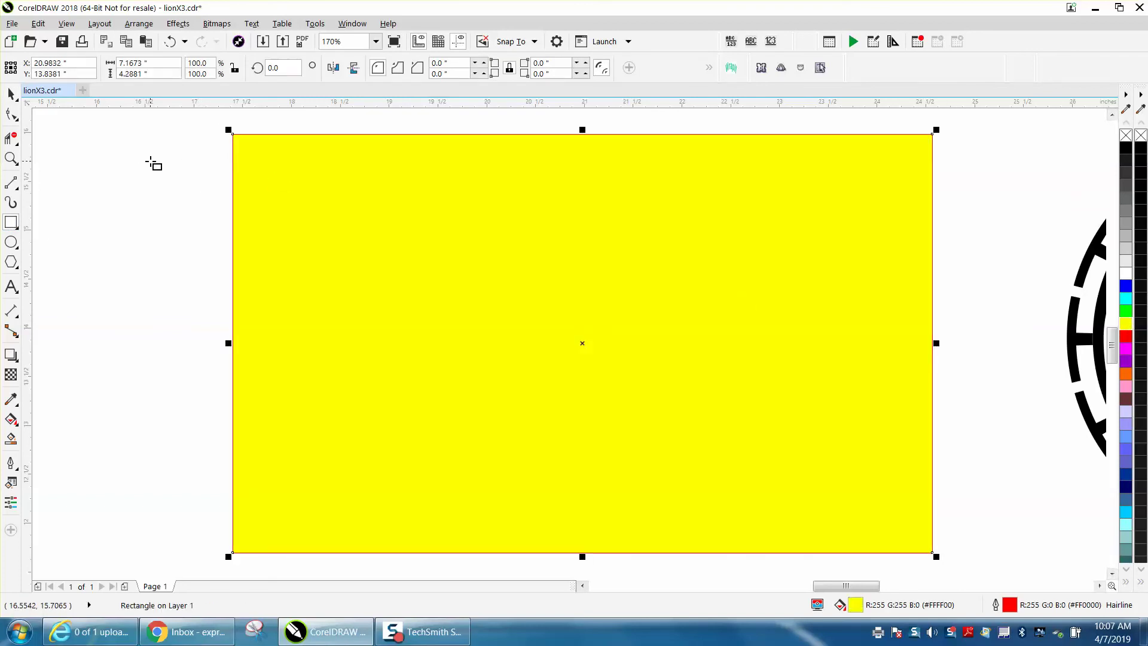
pyautogui.hotkey('shift', 'pagedown')
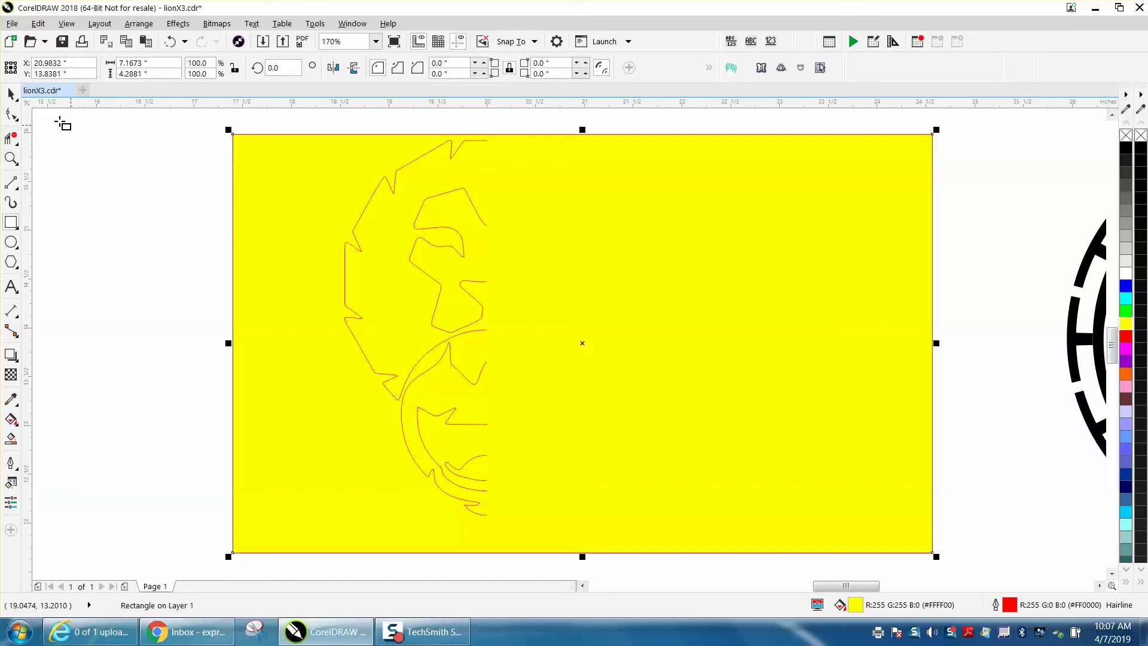
pyautogui.click(11, 94)
pyautogui.click(561, 176)
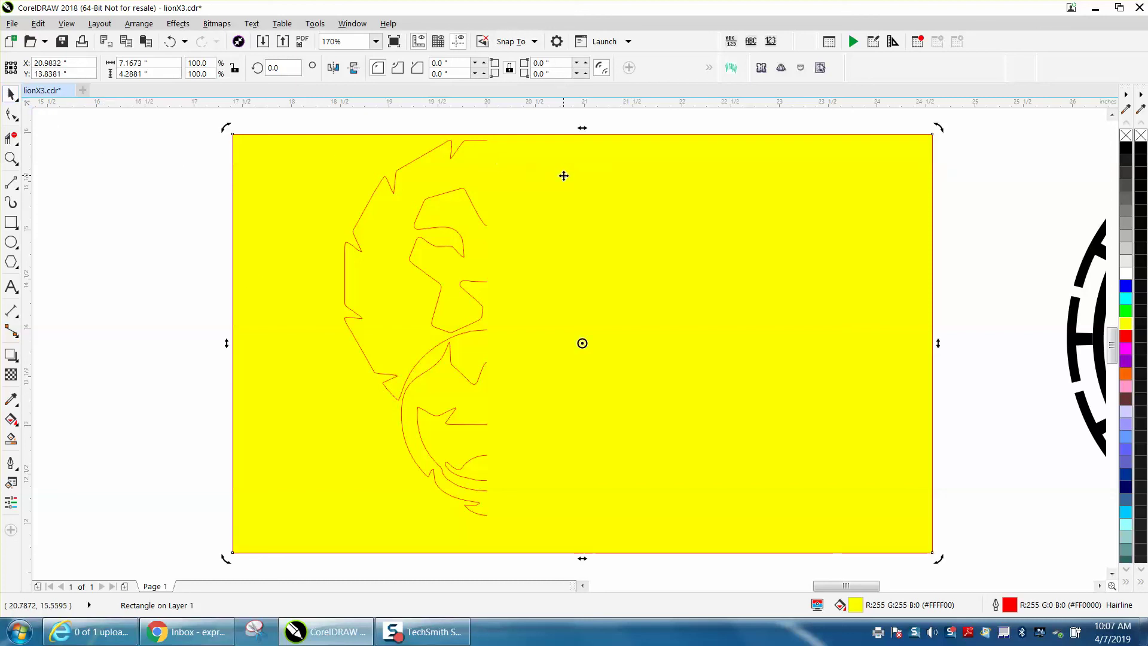
pyautogui.press('Delete')
pyautogui.click(479, 219)
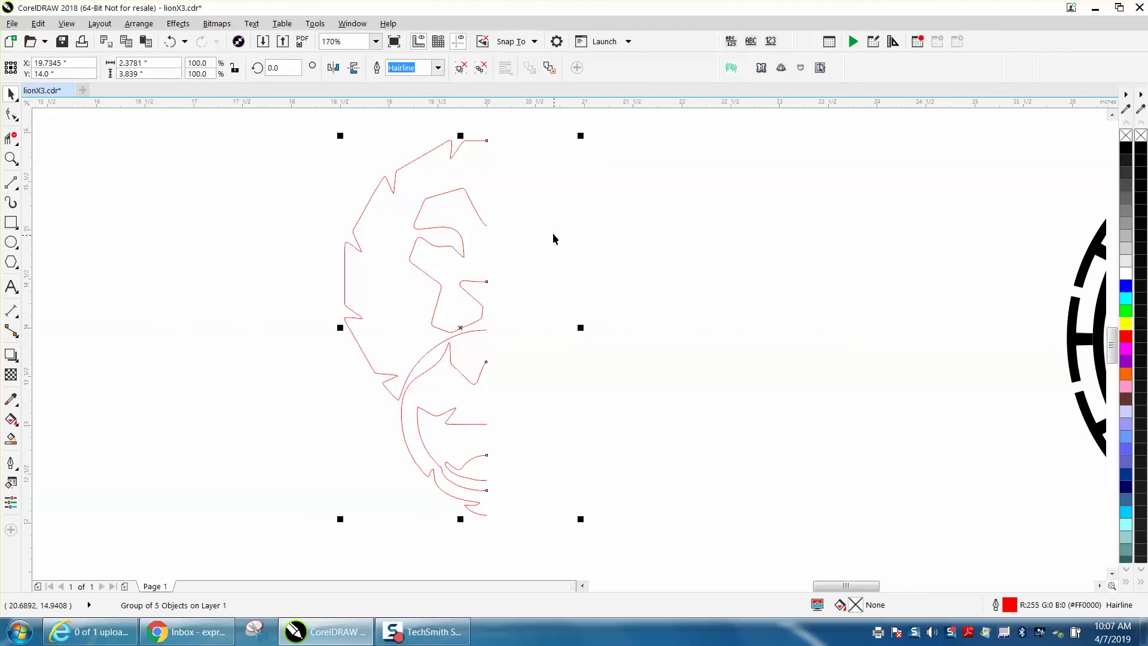
# Step: Ungroup the half-lion outline into its separate curves
pyautogui.click(138, 23)
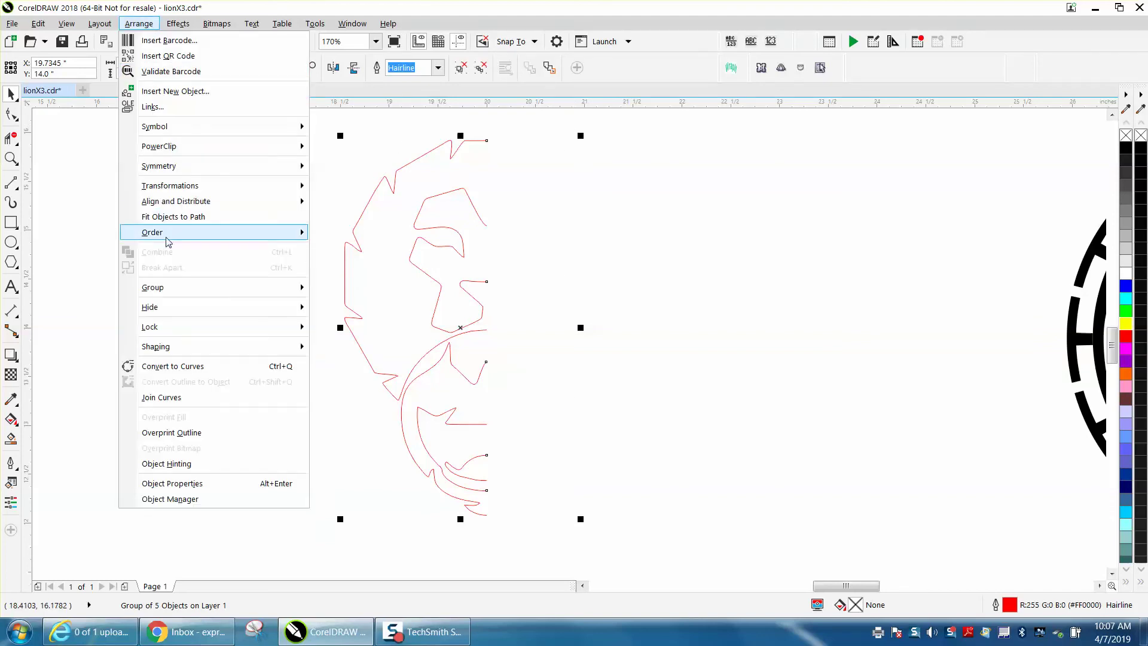
pyautogui.click(320, 313)
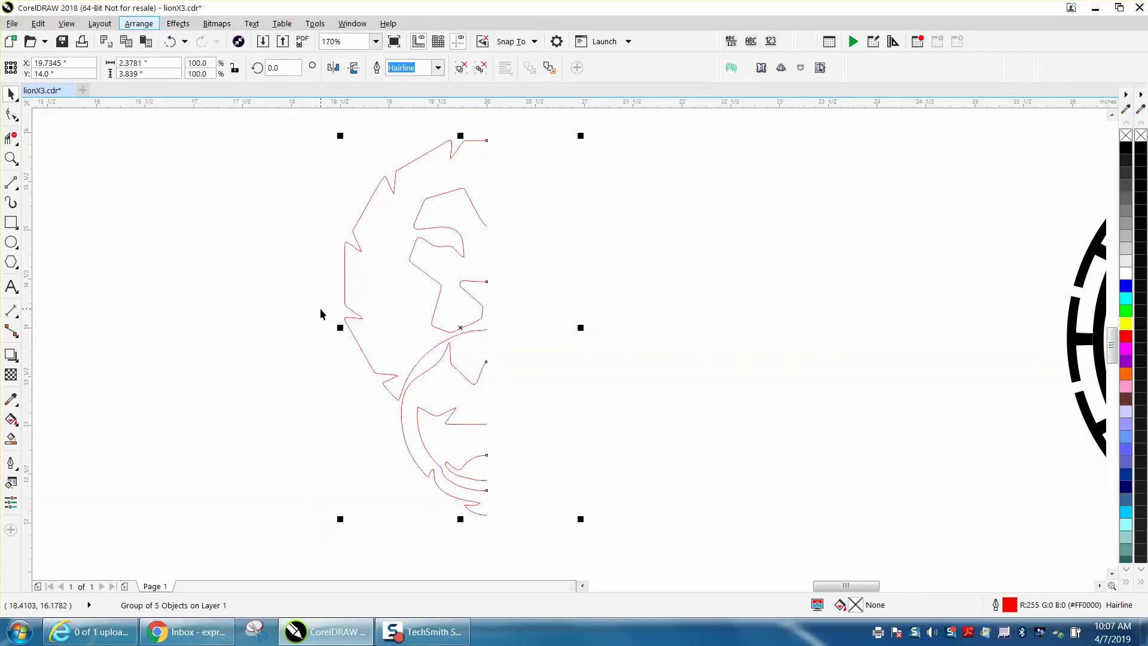
pyautogui.click(501, 122)
pyautogui.moveTo(549, 397); pyautogui.dragTo(641, 524)
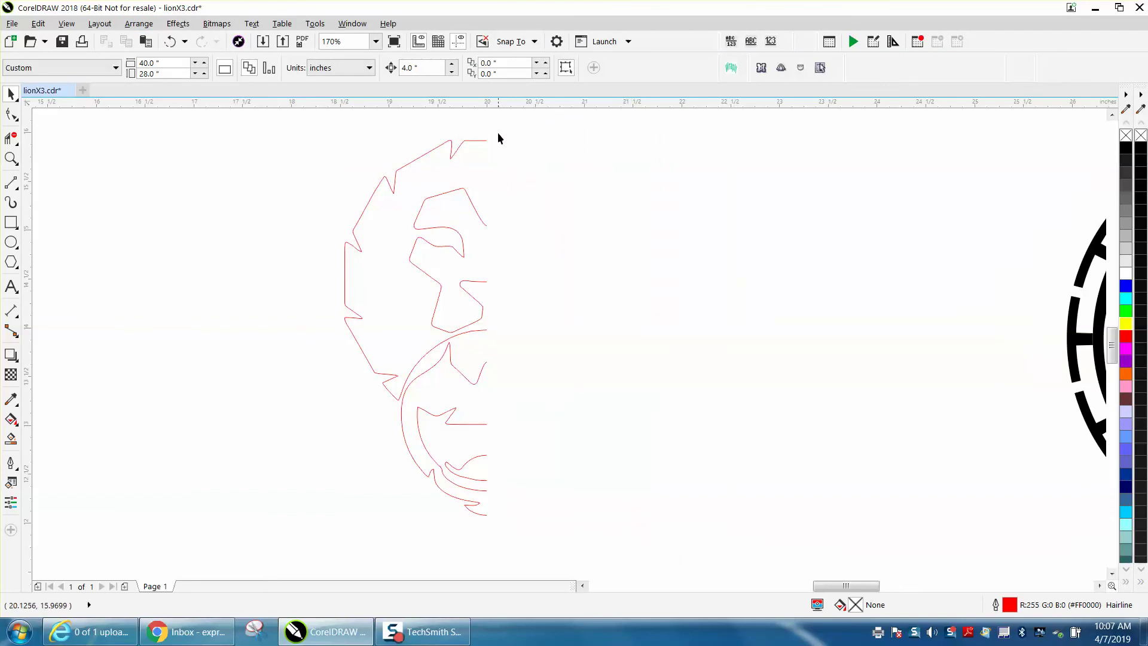
pyautogui.moveTo(902, 539); pyautogui.dragTo(927, 545)
pyautogui.click(483, 222)
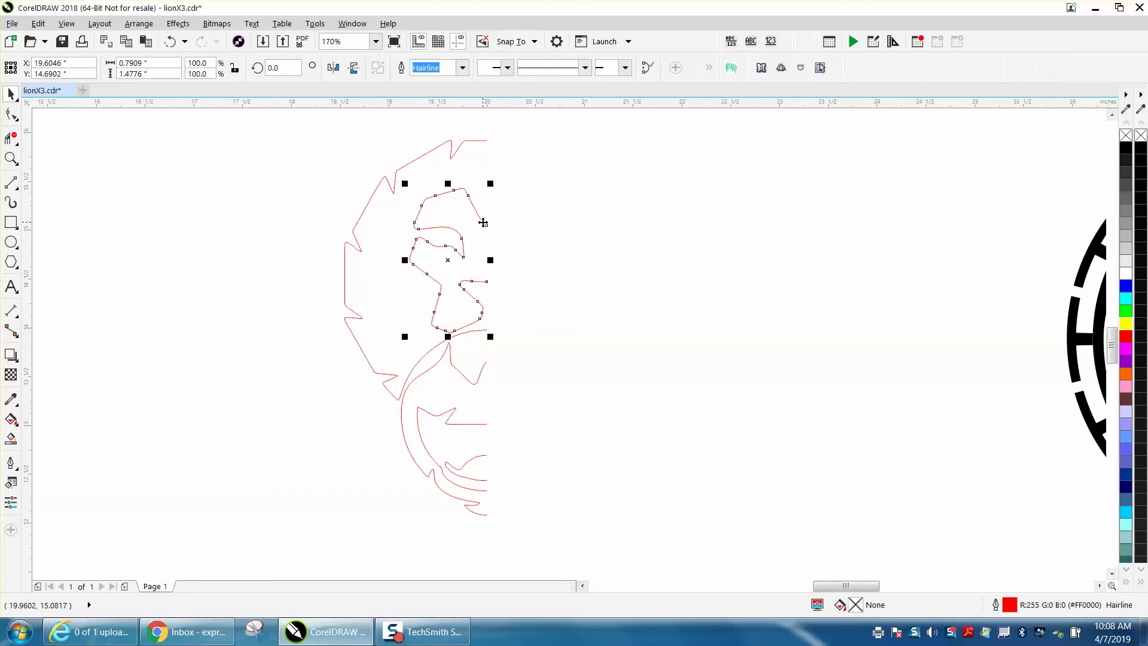
# Step: Break the outer mane curve apart and delete the tiny stray fragment
pyautogui.click(452, 159)
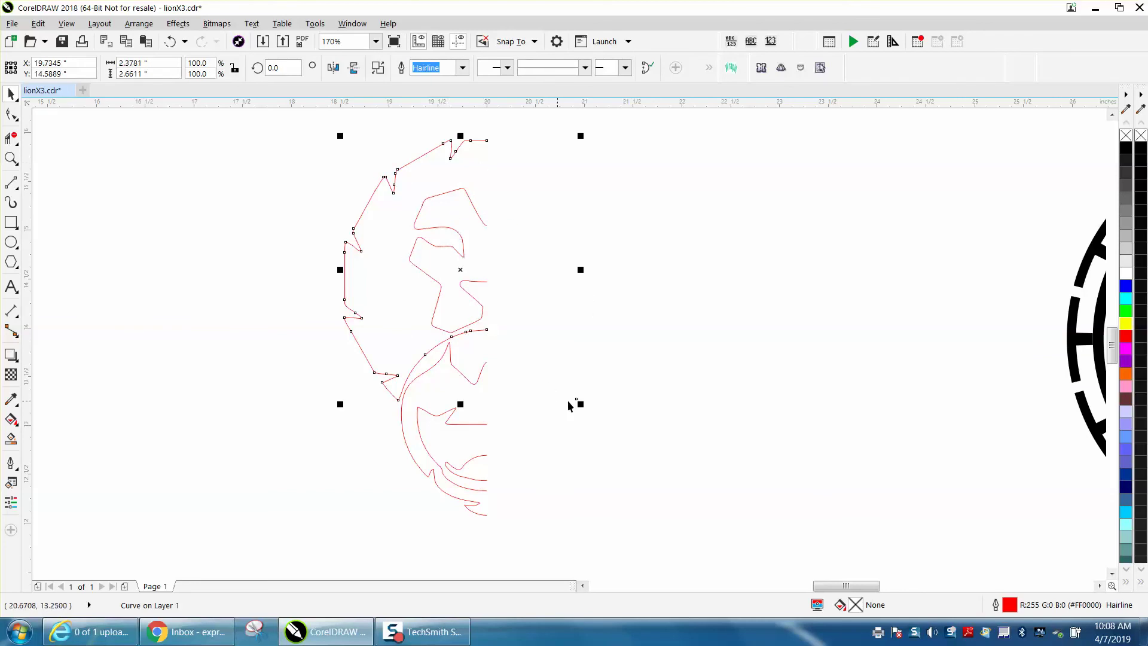
pyautogui.click(147, 25)
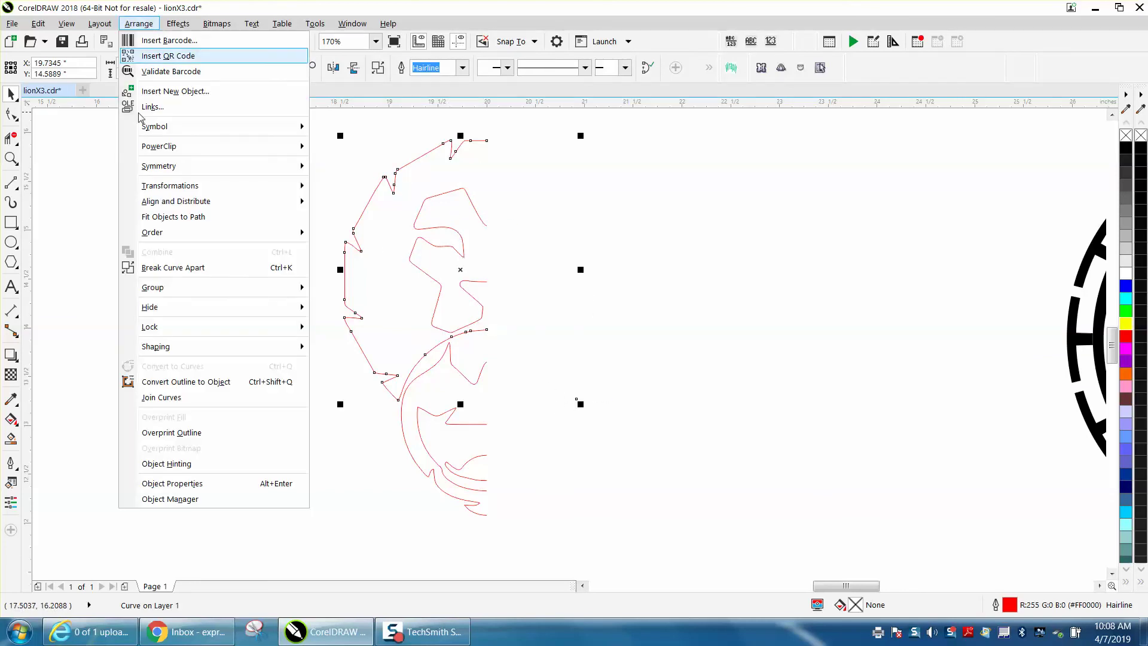
pyautogui.click(192, 267)
pyautogui.click(185, 267)
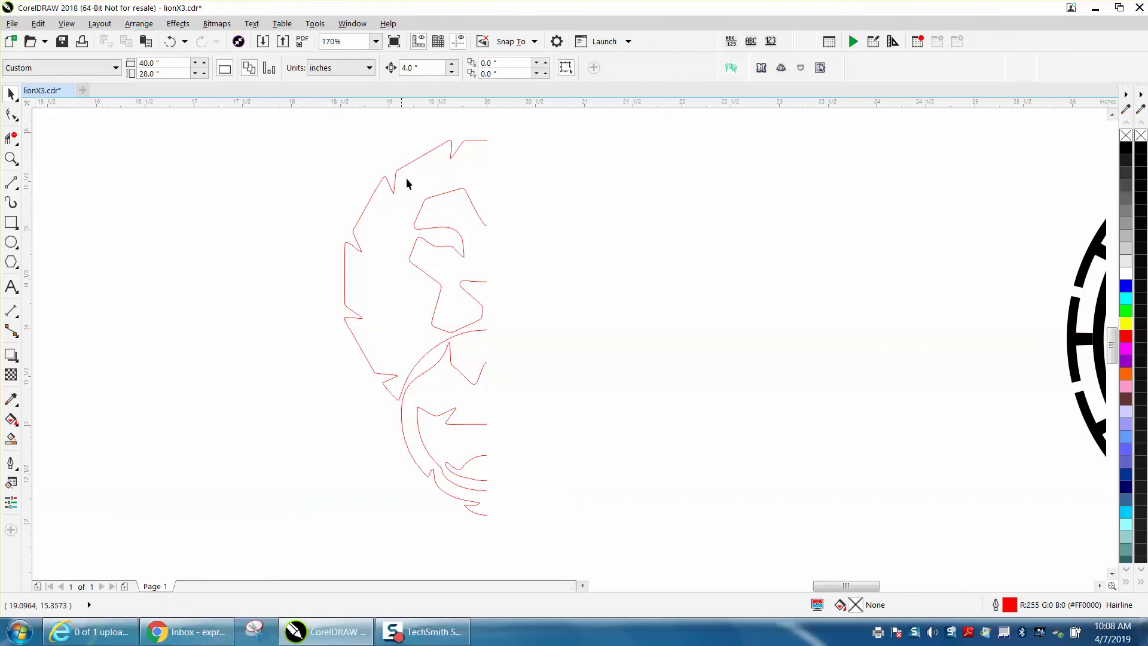
pyautogui.moveTo(504, 127); pyautogui.dragTo(746, 475)
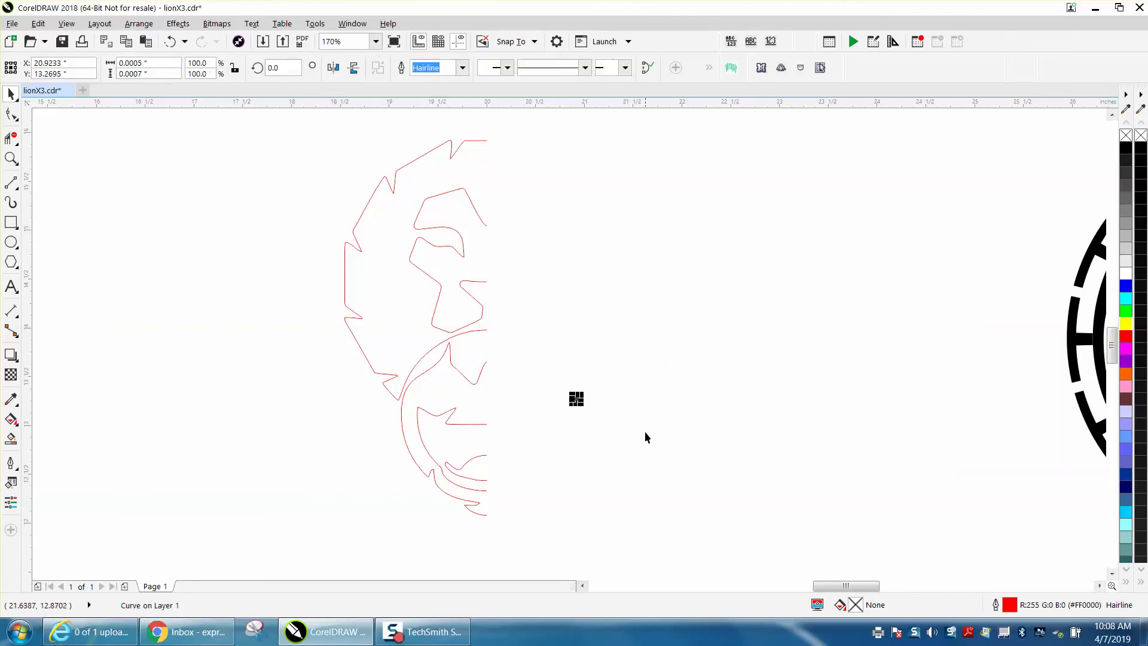
pyautogui.press('Delete')
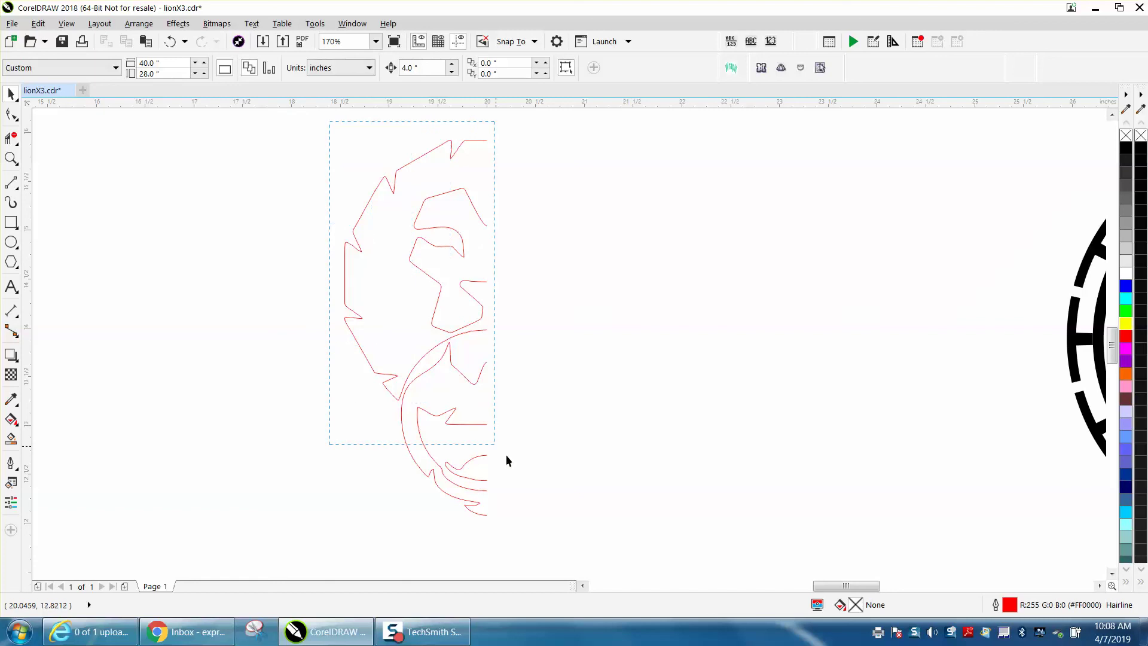
# Step: Group the five half-lion pieces with Ctrl+G and mirror a copy to the right
pyautogui.moveTo(624, 548); pyautogui.dragTo(627, 550)
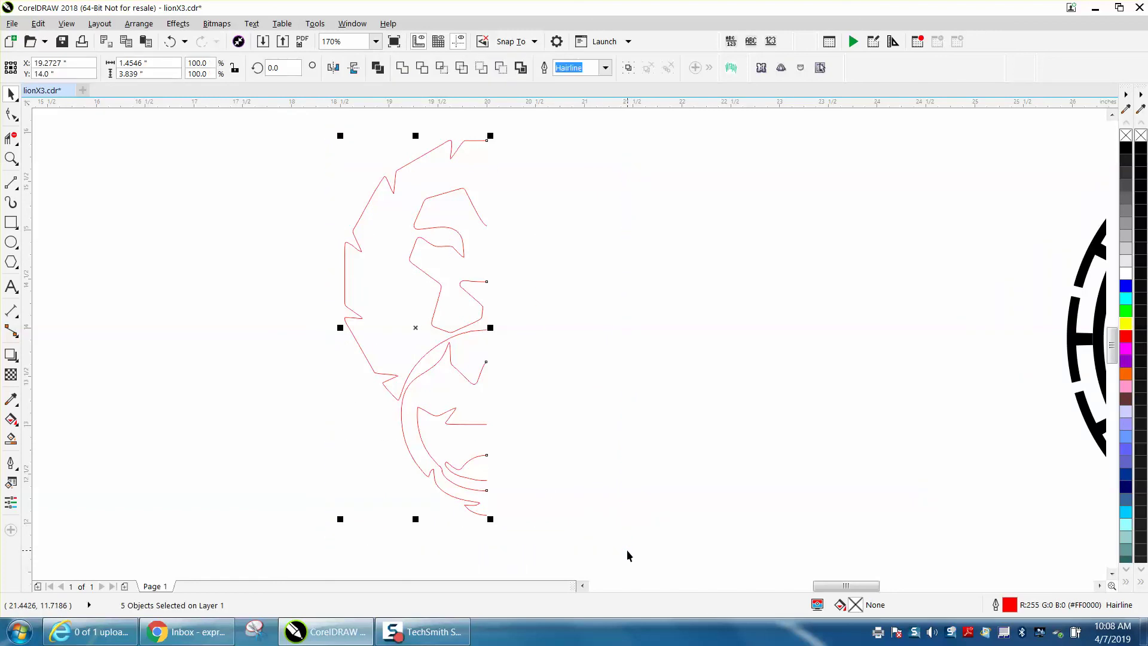
pyautogui.hotkey('ctrl', 'g')
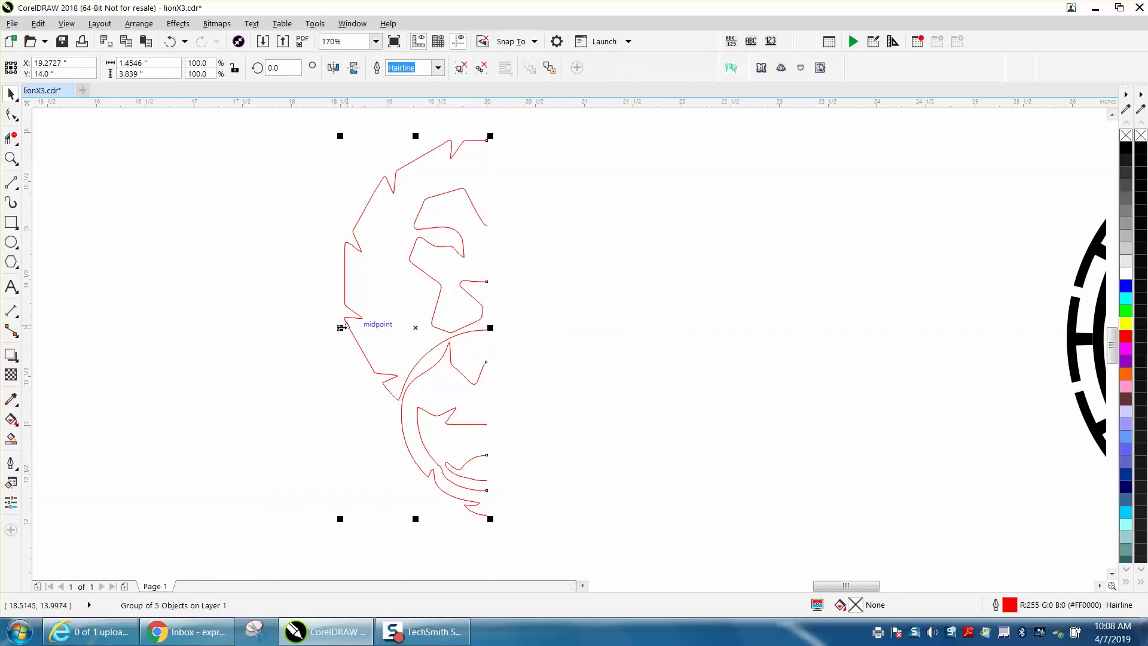
pyautogui.moveTo(341, 328); pyautogui.dragTo(633, 327)
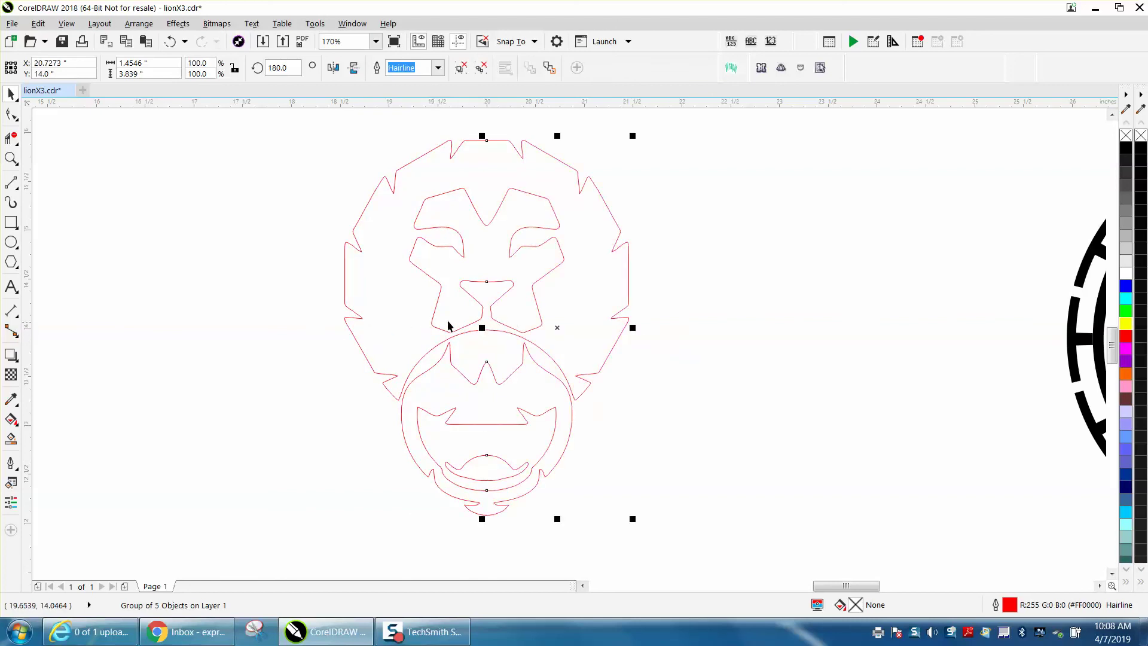
pyautogui.scroll(-3, 420, 295)
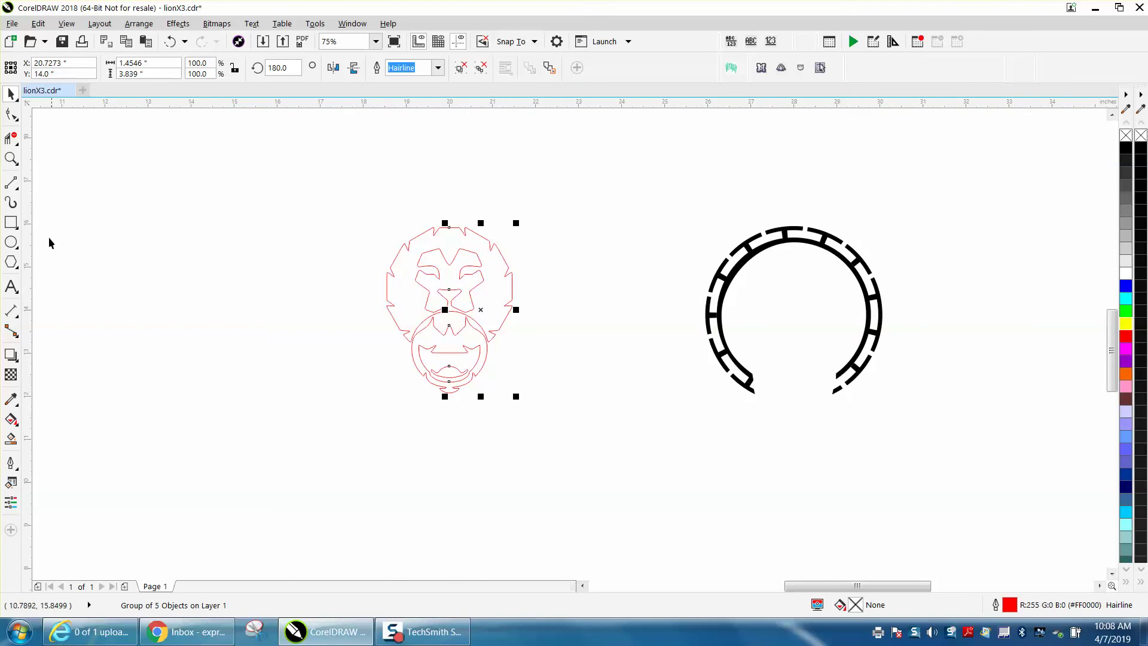
# Step: Smart-fill the lion's mane, mouth ring and mouth regions with solid black
pyautogui.click(10, 438)
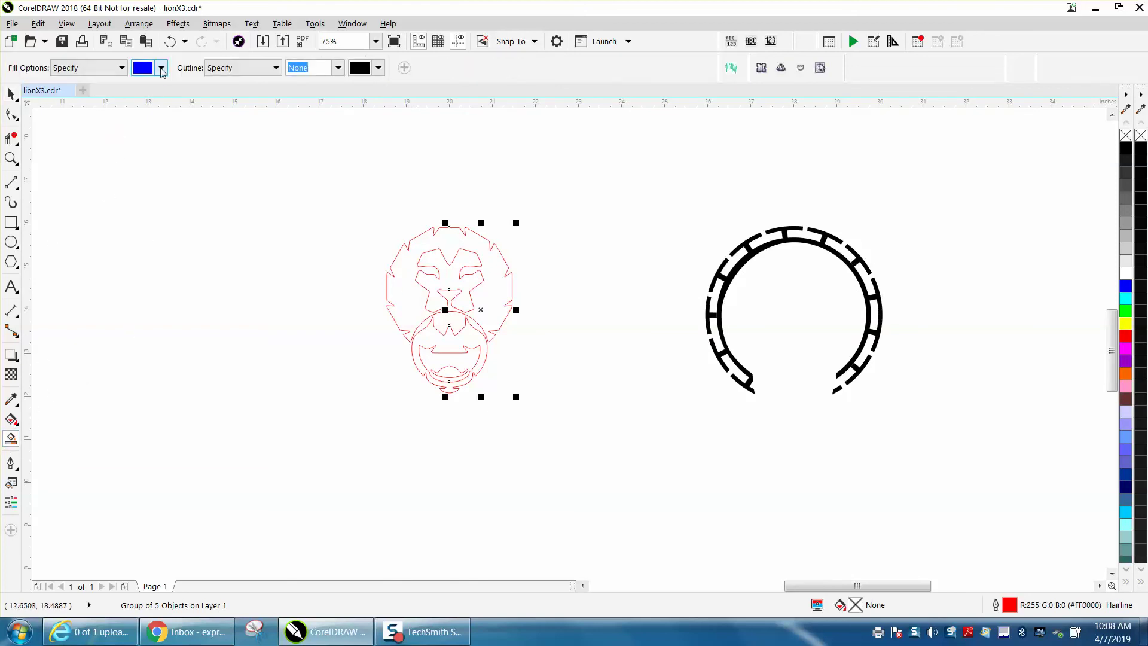
pyautogui.click(161, 68)
pyautogui.click(145, 144)
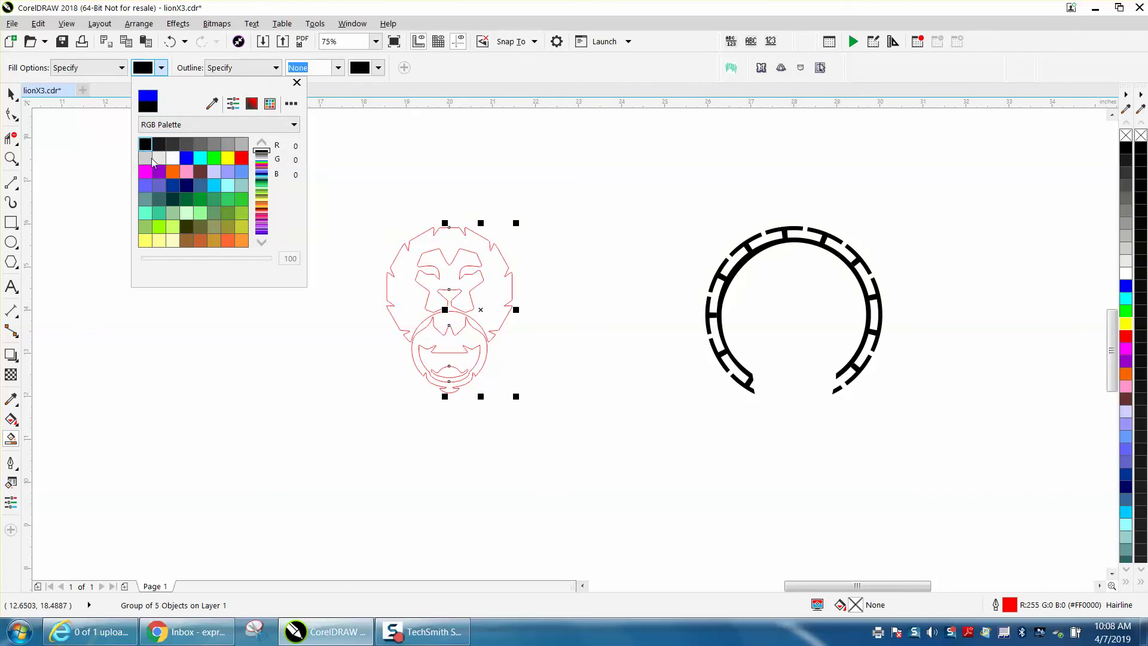
pyautogui.click(472, 241)
pyautogui.click(473, 241)
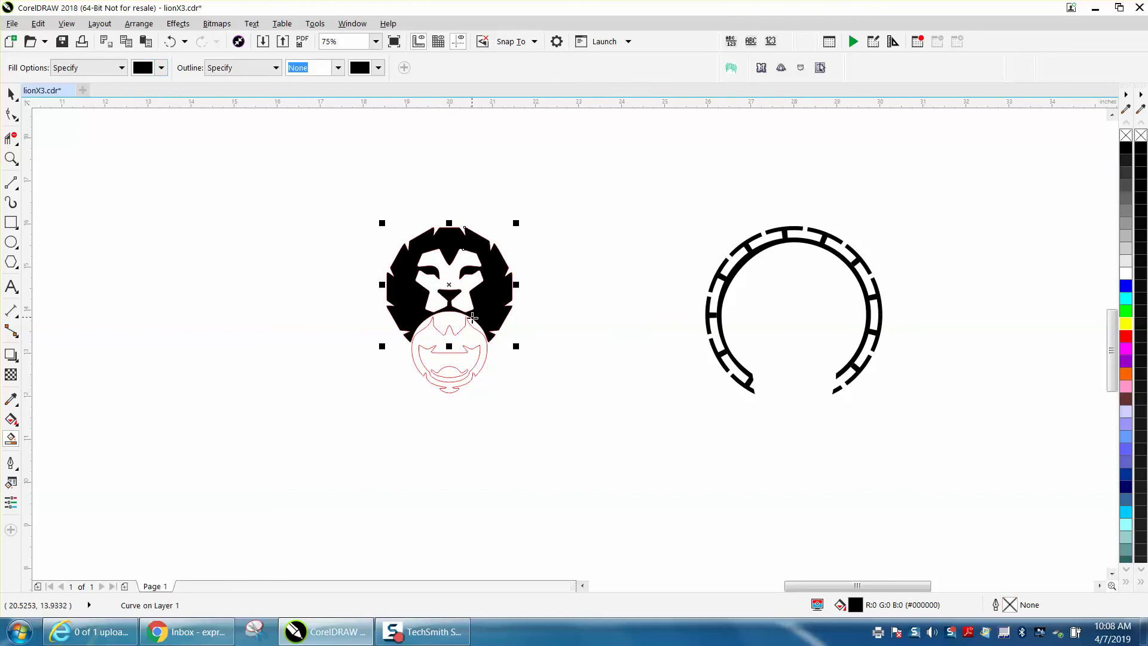
pyautogui.click(466, 336)
pyautogui.click(457, 373)
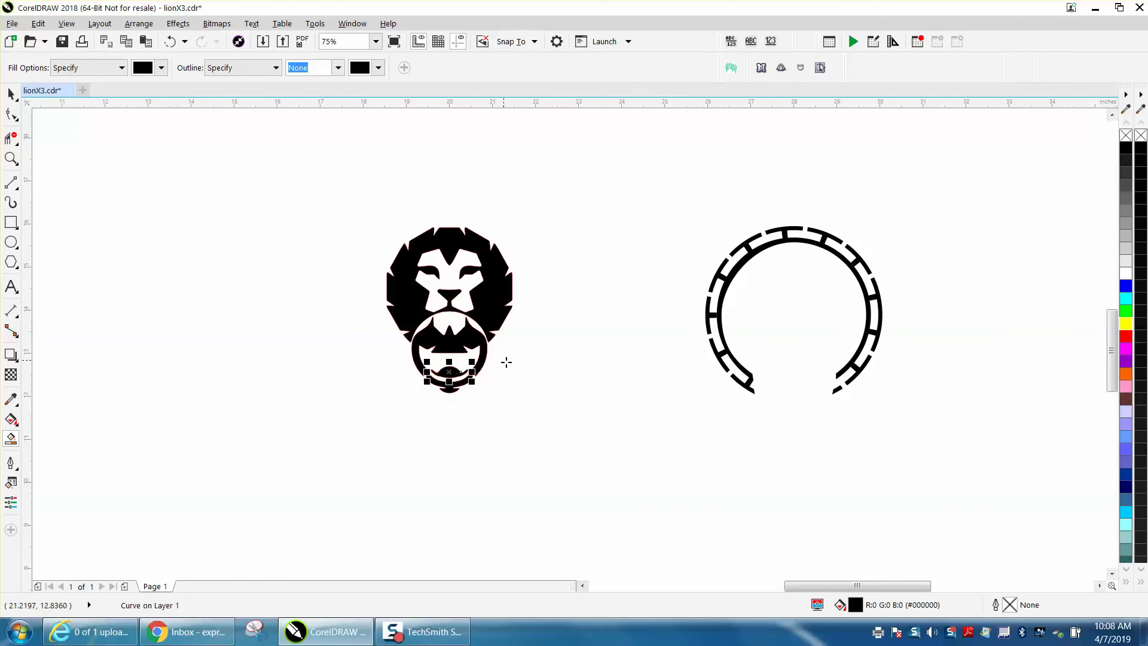
# Step: Select the segmented ring and centre it over the lion
pyautogui.press('space')
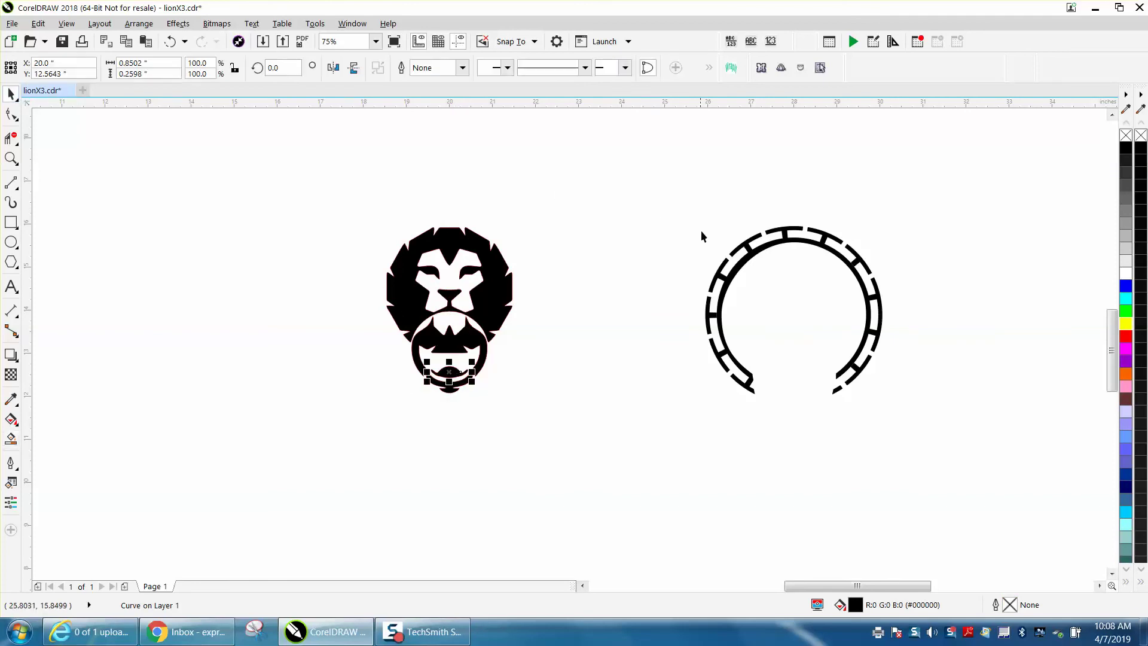
pyautogui.moveTo(695, 273); pyautogui.dragTo(956, 435)
pyautogui.press('p')
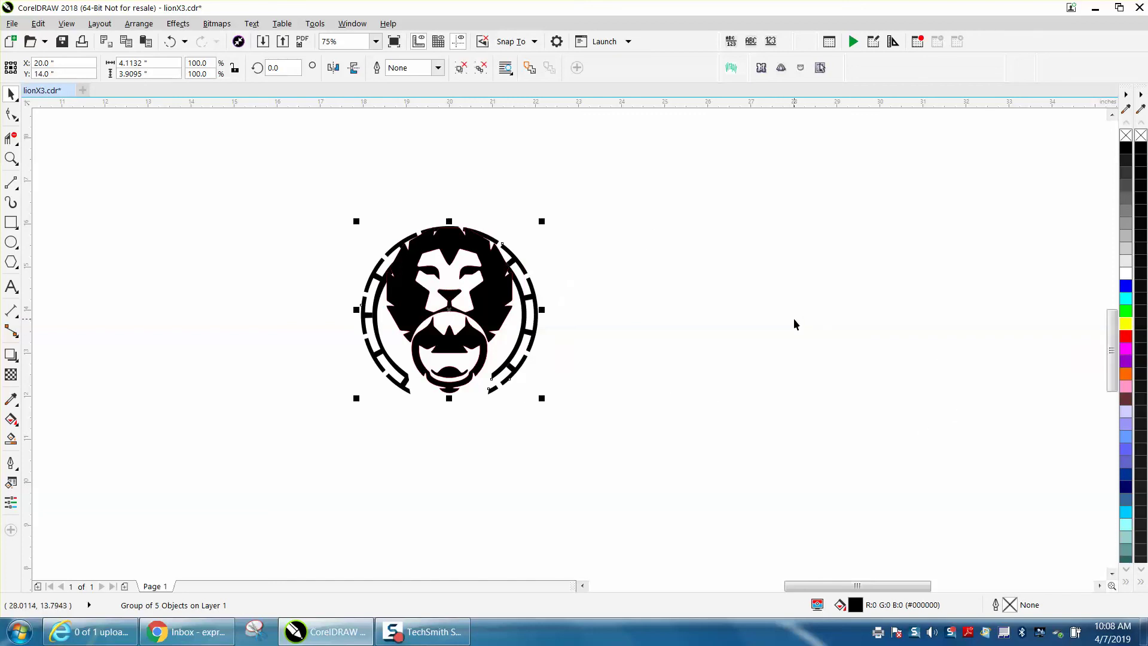
# Step: Zoom in on the lion logo and set the nudge distance to 0.25 inch
pyautogui.click(11, 158)
pyautogui.moveTo(346, 194); pyautogui.dragTo(655, 450)
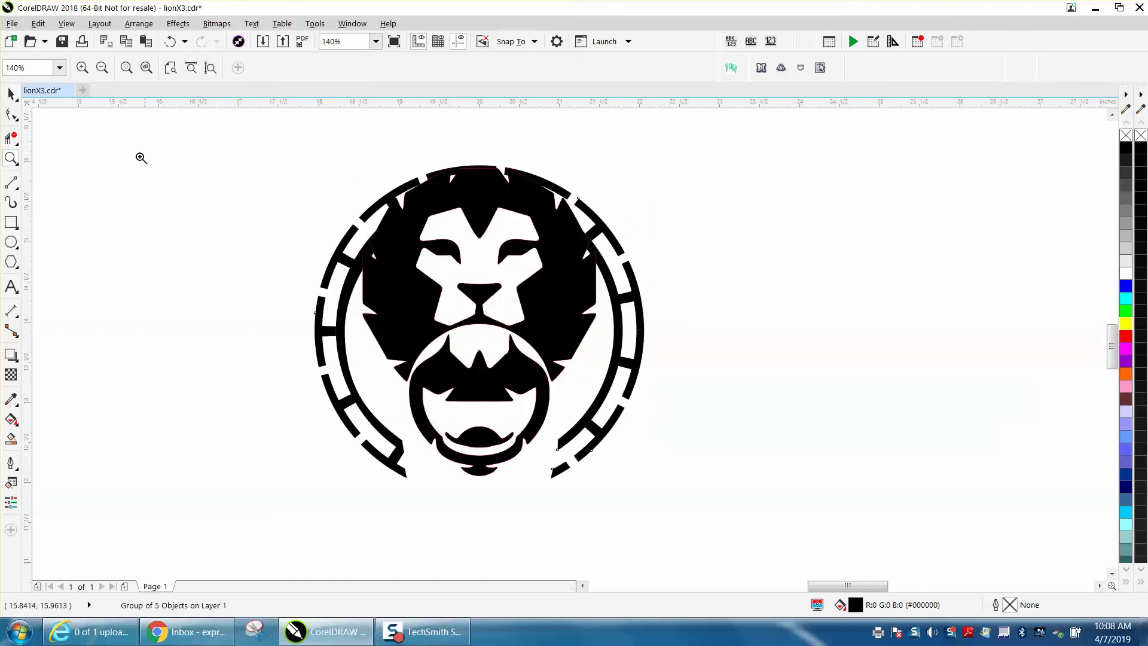
pyautogui.click(12, 97)
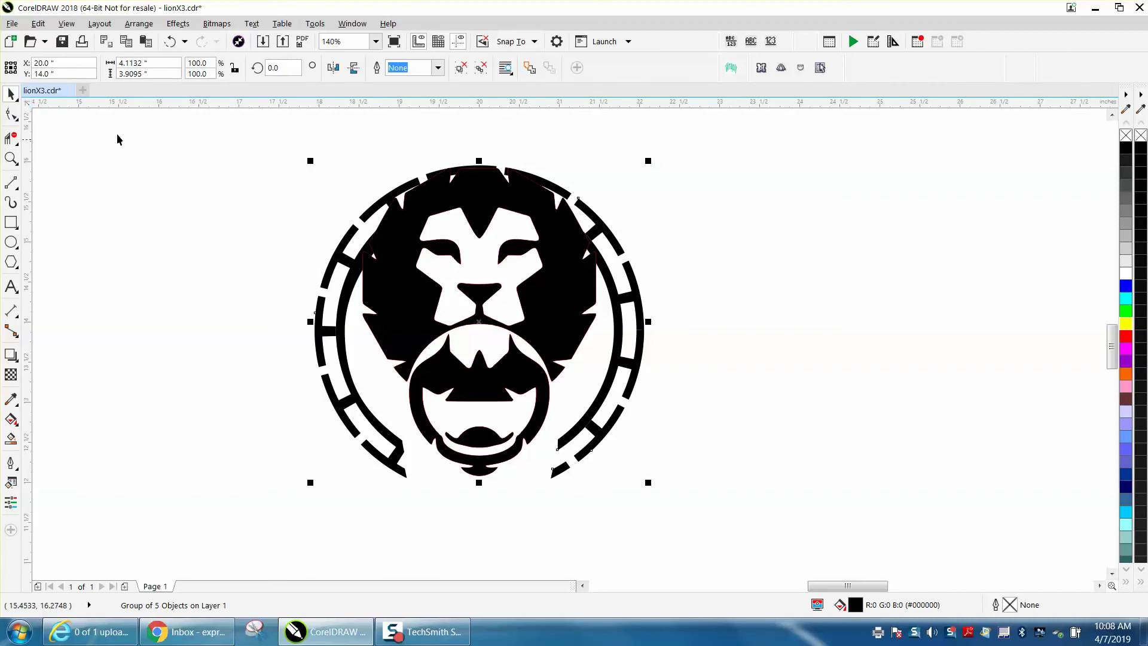
pyautogui.click(200, 127)
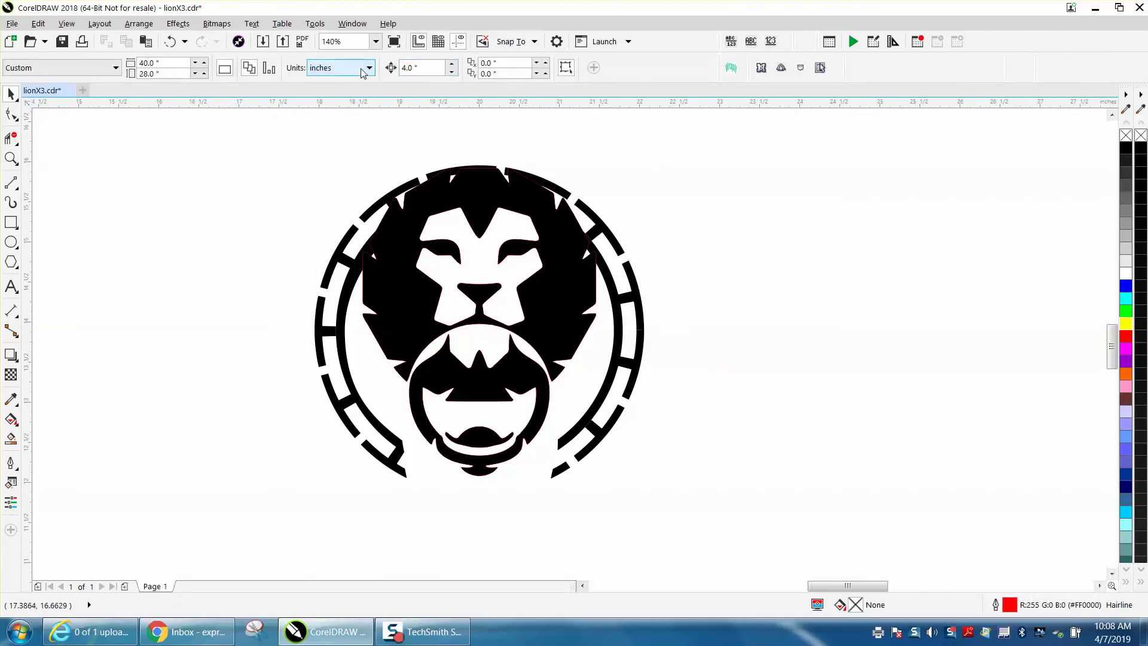
pyautogui.click(420, 68)
pyautogui.write('.25')
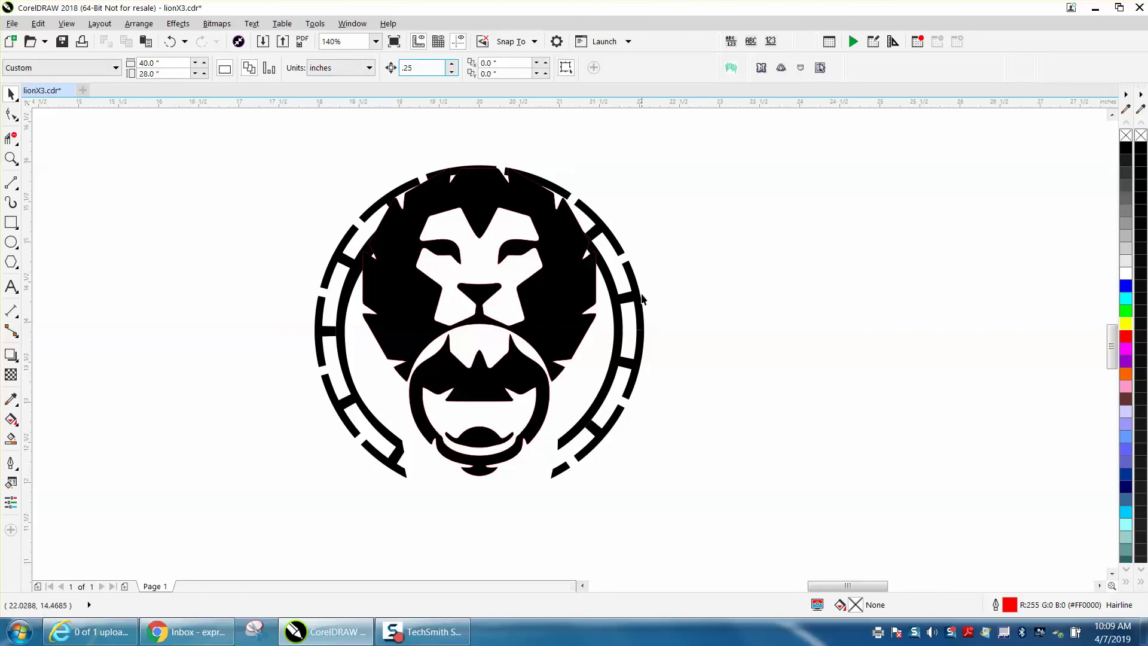
# Step: Nudge the segmented ring up twice by 0.25 inch, then select all logo objects
pyautogui.click(619, 305)
pyautogui.press('Up')
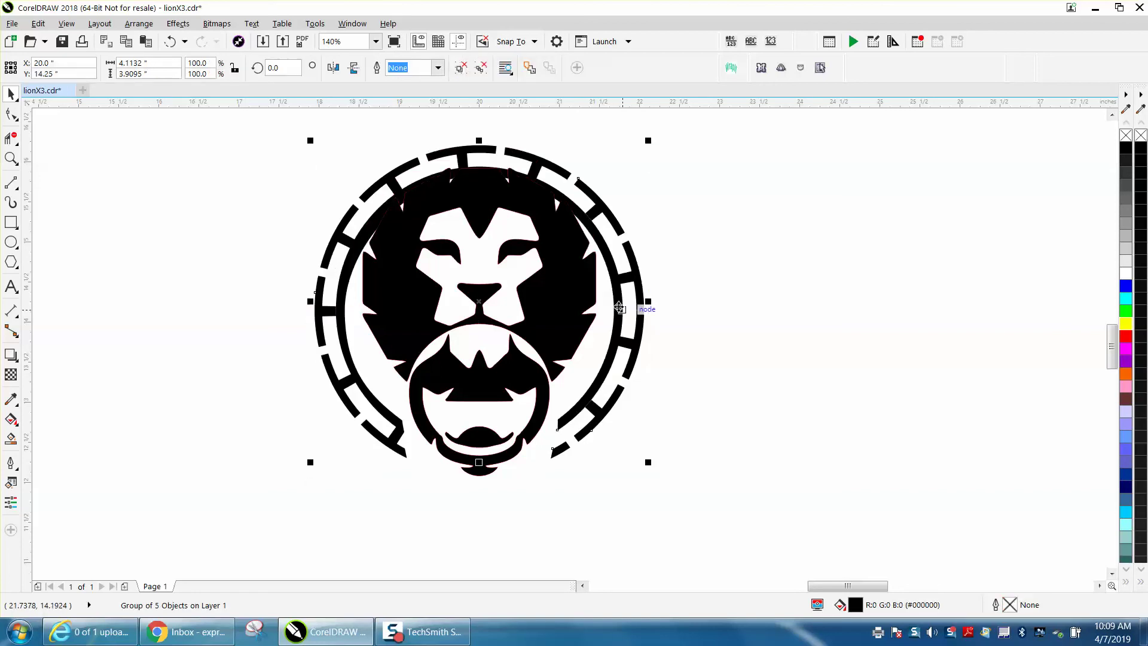
pyautogui.press('Up')
pyautogui.click(712, 291)
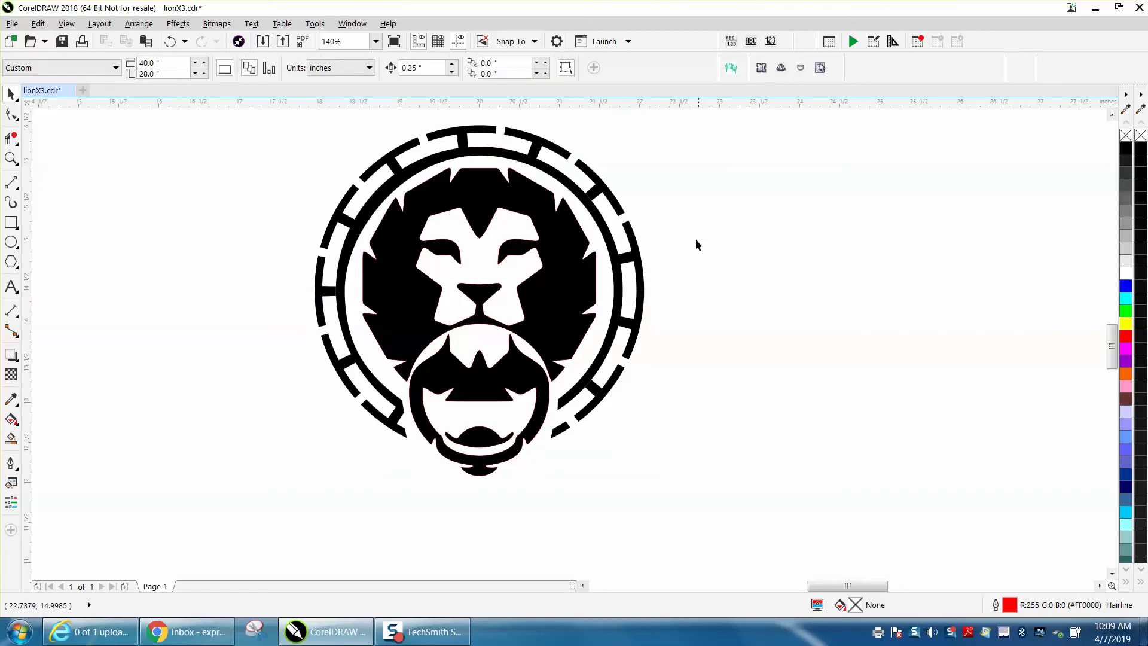
pyautogui.scroll(-2, 695, 238)
pyautogui.moveTo(609, 329); pyautogui.dragTo(819, 431)
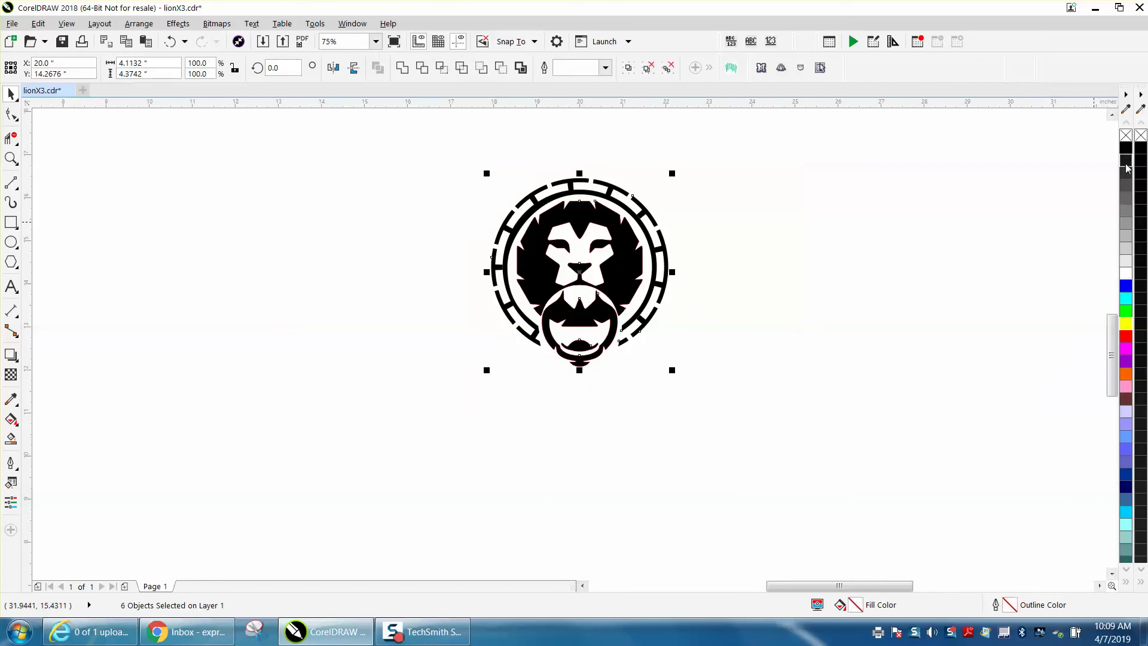
# Step: Set the selected logo objects' outline to no colour and zoom in on the finished logo
pyautogui.rightClick(1126, 137)
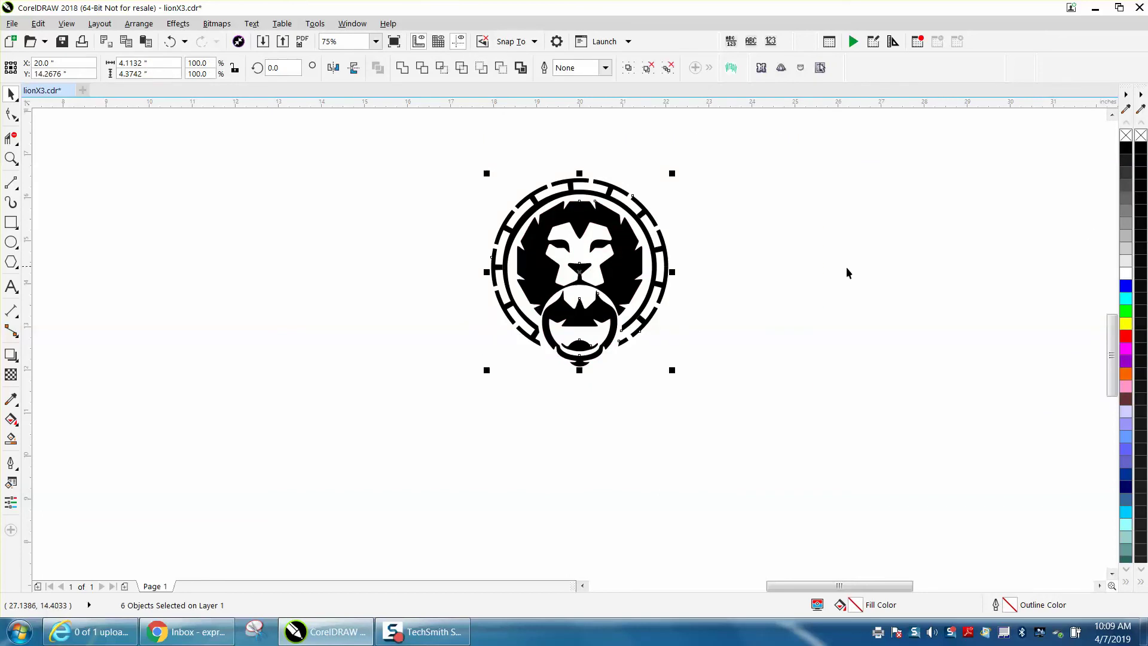
pyautogui.click(11, 157)
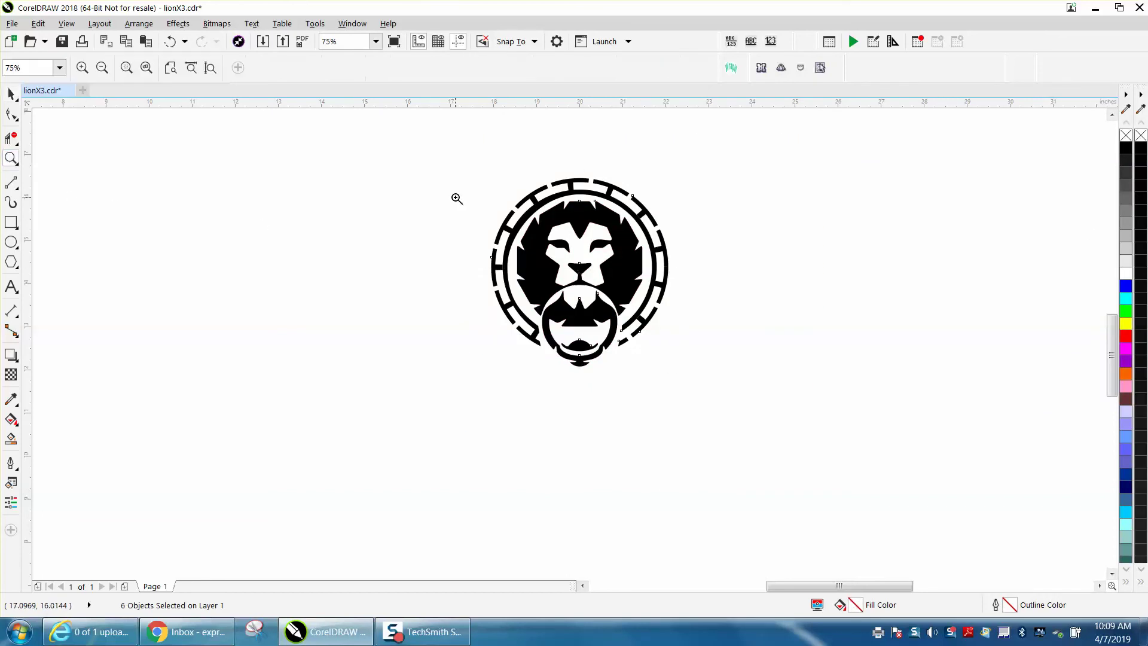
pyautogui.moveTo(466, 173); pyautogui.dragTo(734, 400)
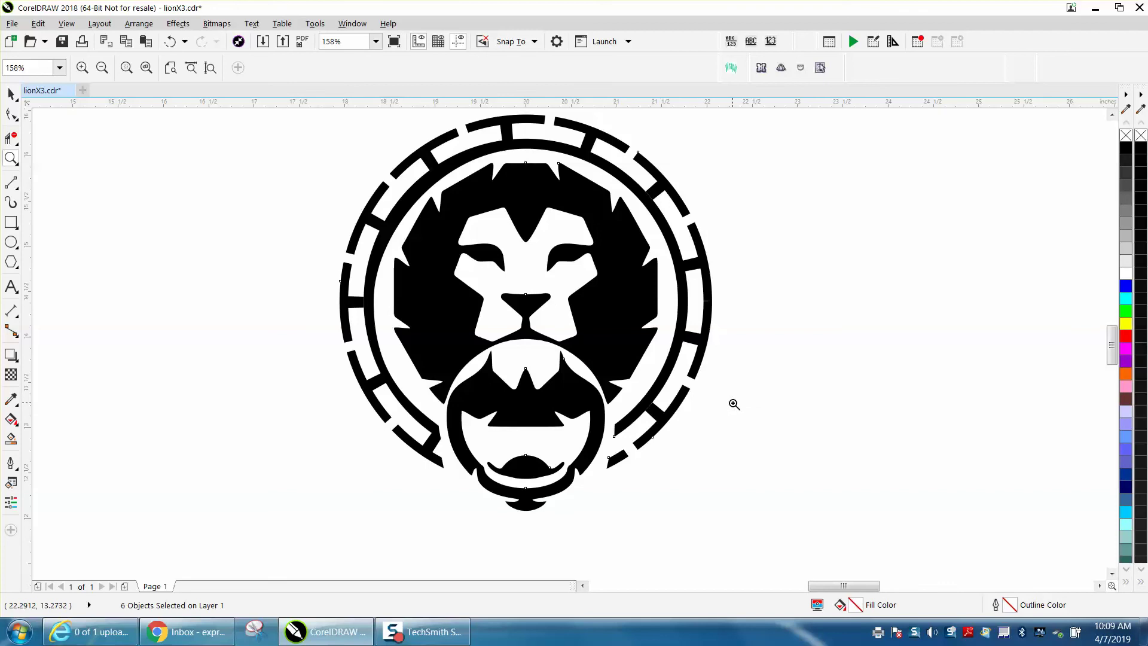